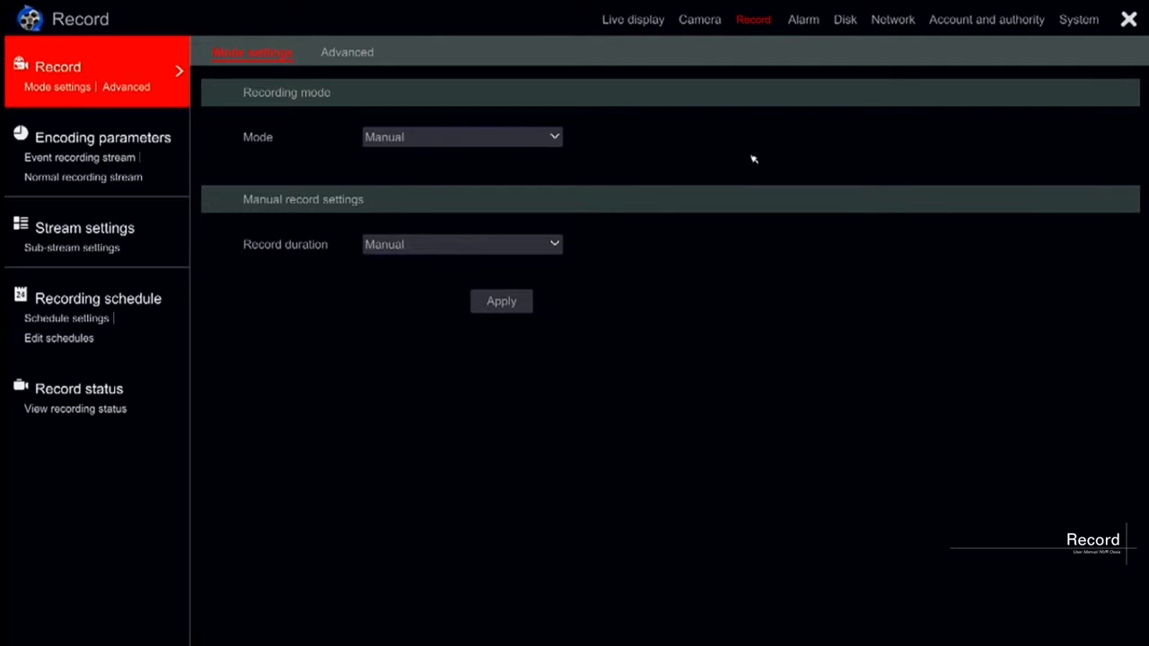
Leave the recording settings and open Disk management to check the installed disk's record period
right_click(754, 160)
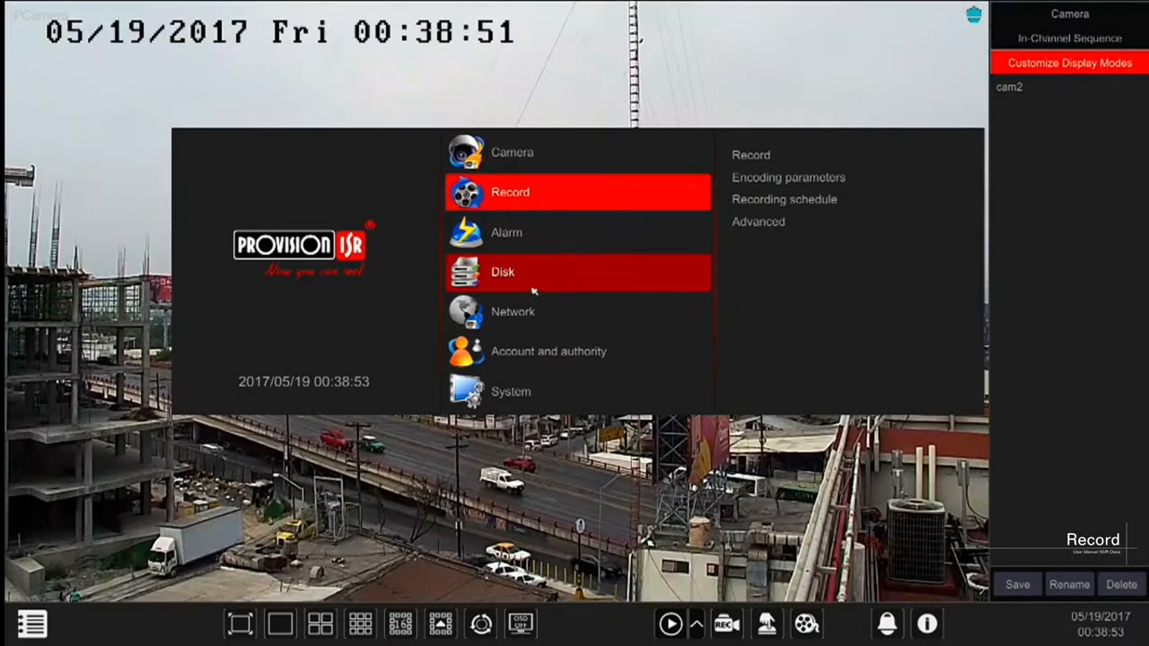
mouse_move(503, 267)
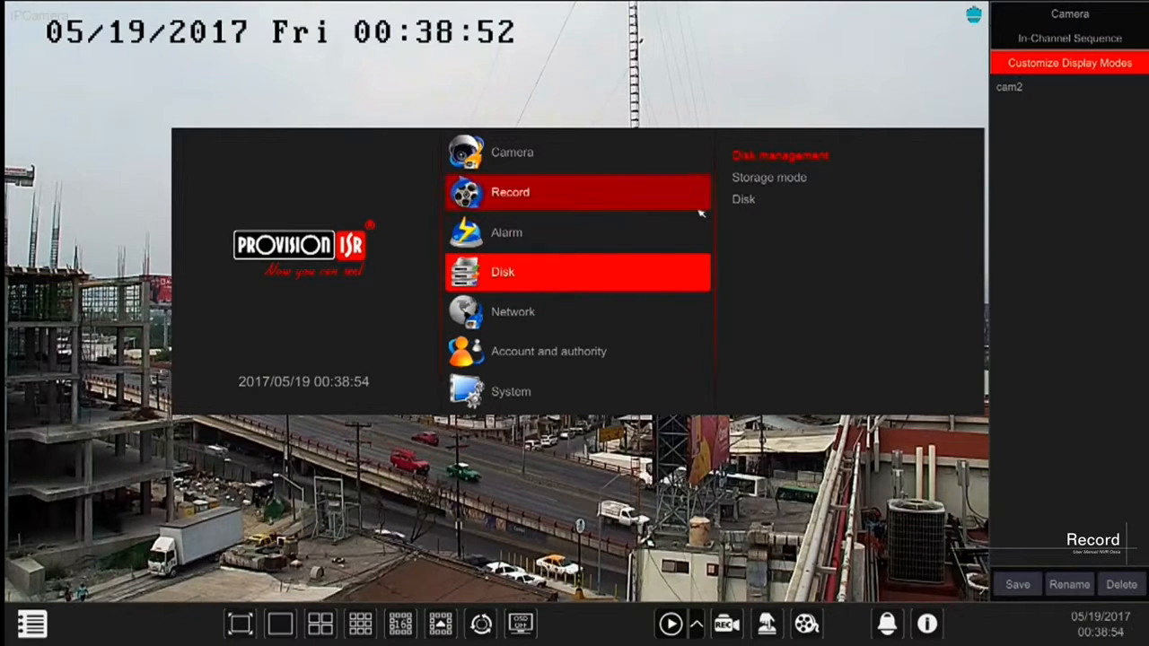
click(765, 158)
click(980, 116)
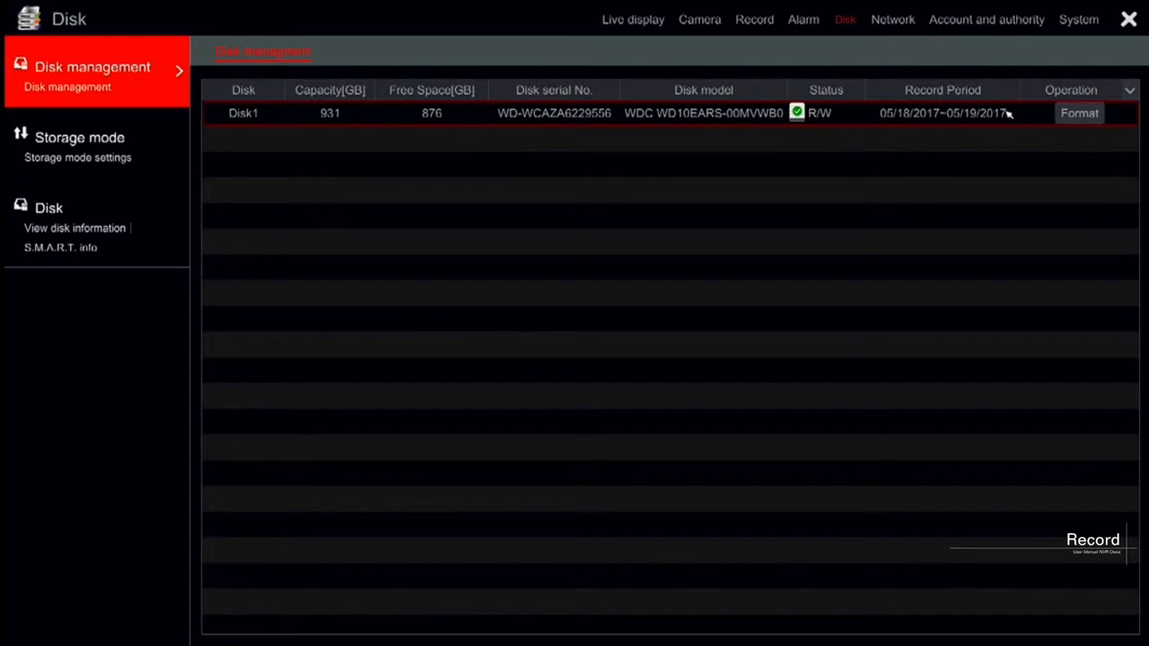
Leave Disk management and reopen the recording mode settings
right_click(668, 171)
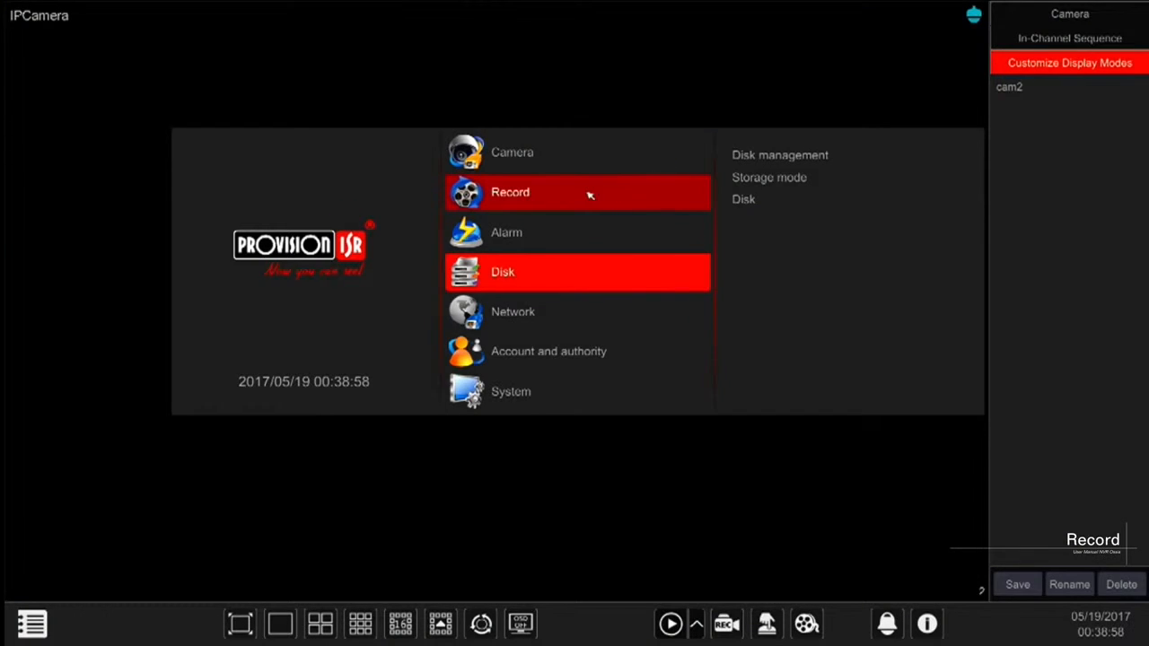
mouse_move(641, 192)
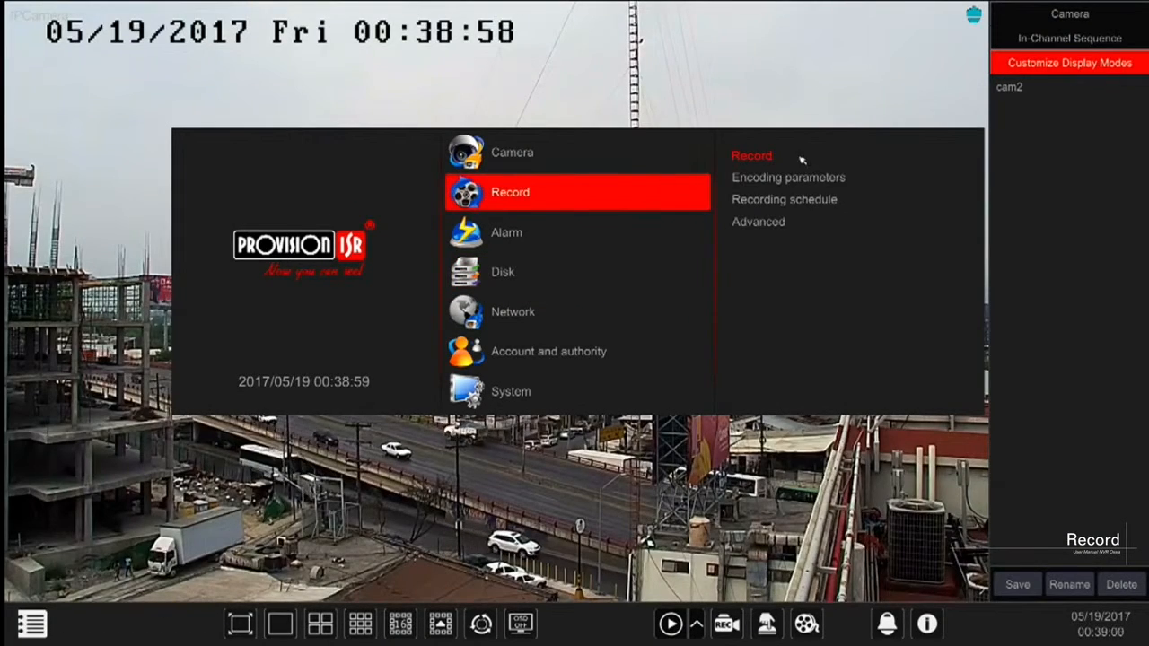
click(745, 157)
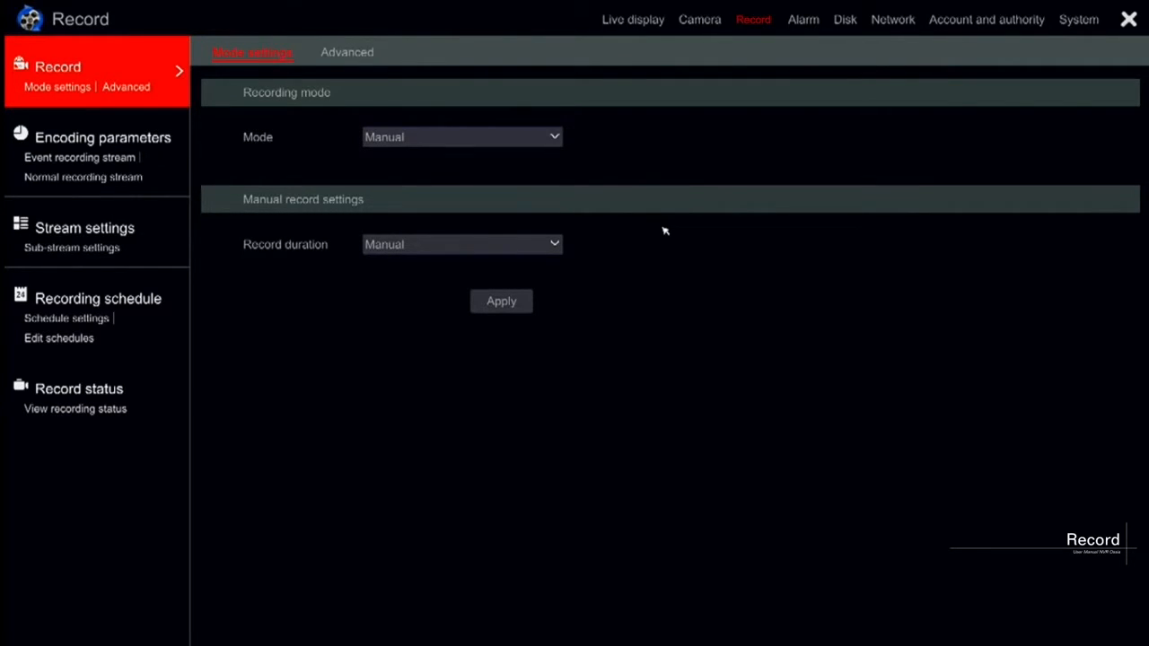
Check the record duration and recording mode options, and switch the recording mode to Auto
click(552, 244)
click(591, 242)
click(558, 131)
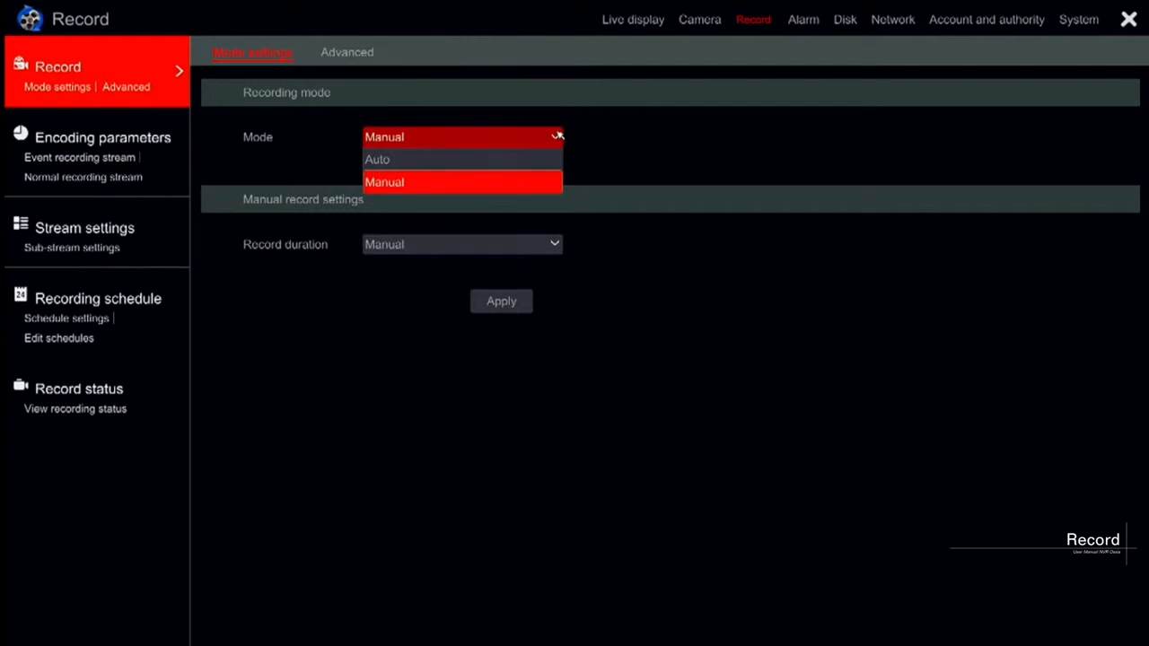
click(588, 133)
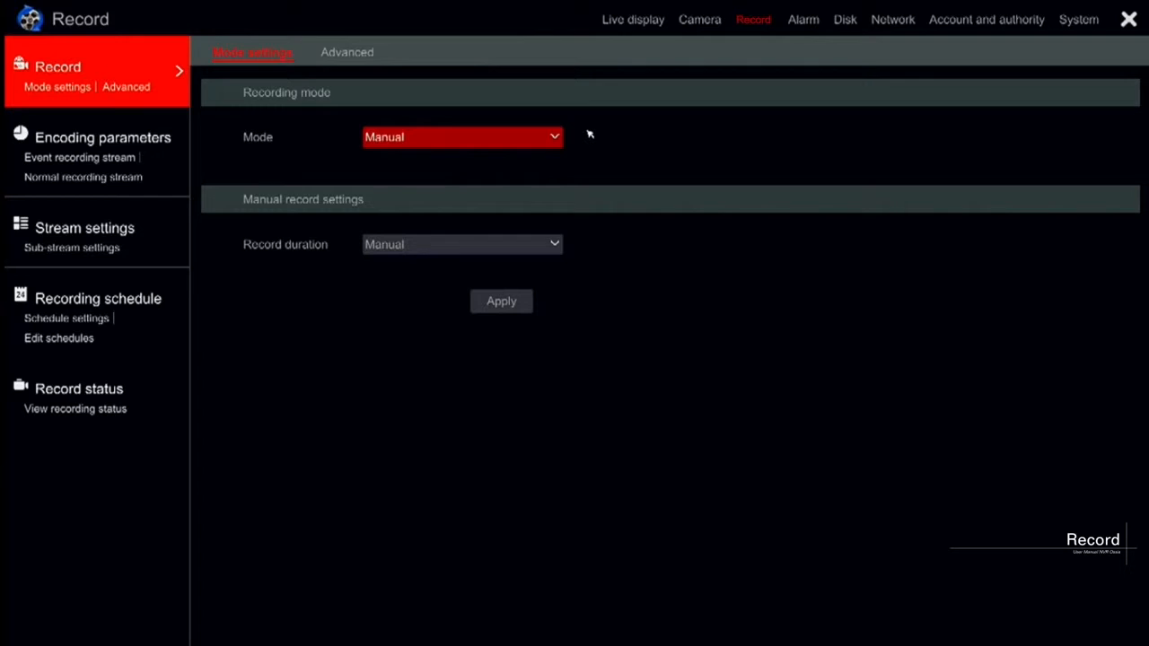
click(562, 142)
click(541, 162)
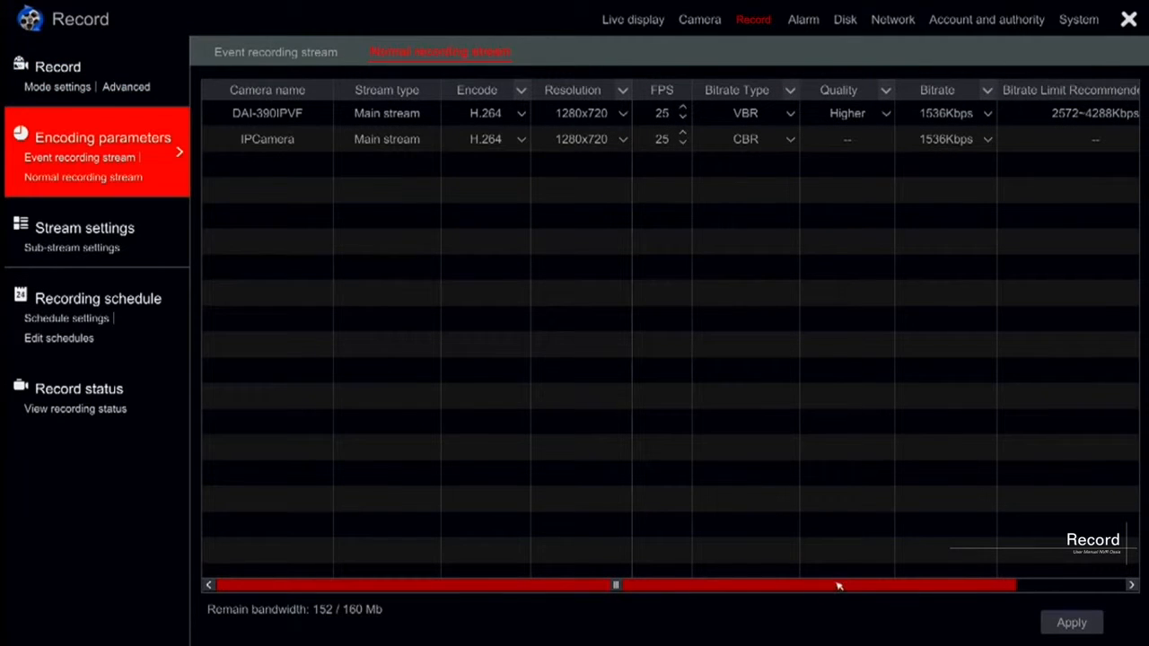
Examine the bitrate limit range and the audio options of the cameras' normal recording streams
drag(840, 587, 950, 587)
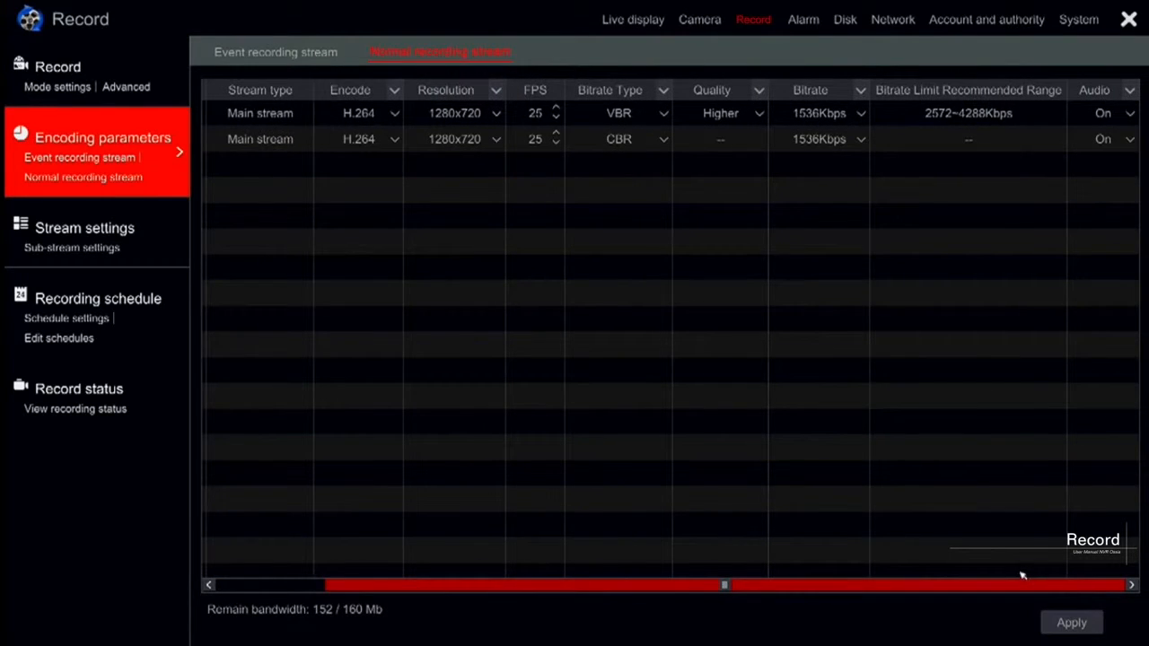
click(1130, 117)
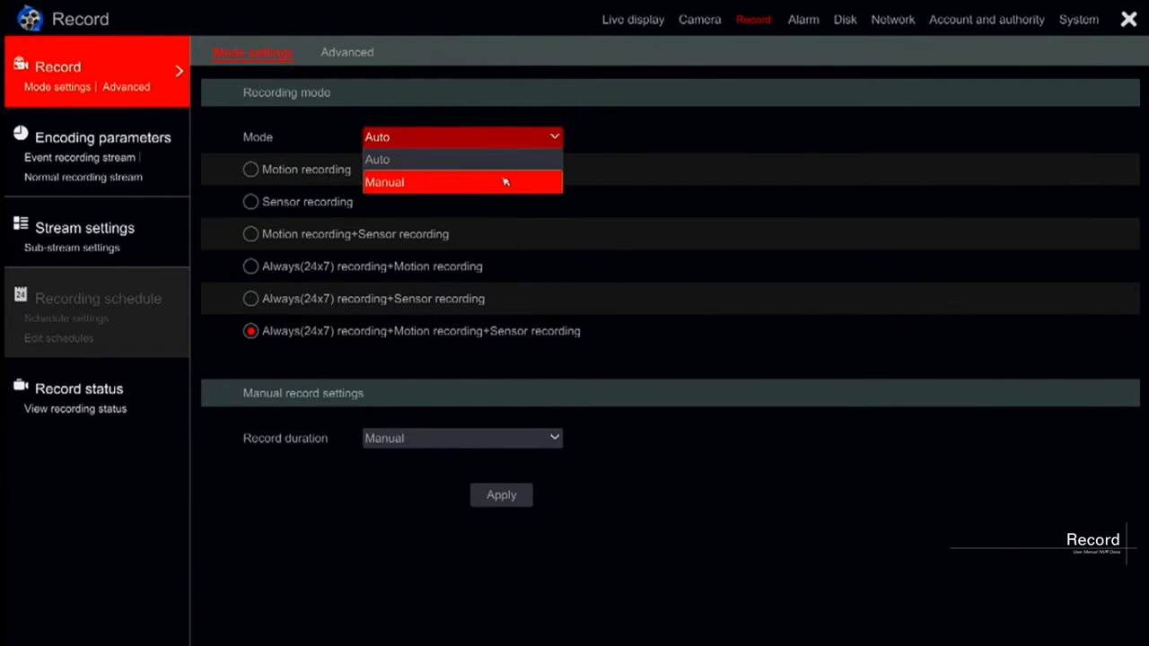
Set the recording mode to Manual
click(505, 183)
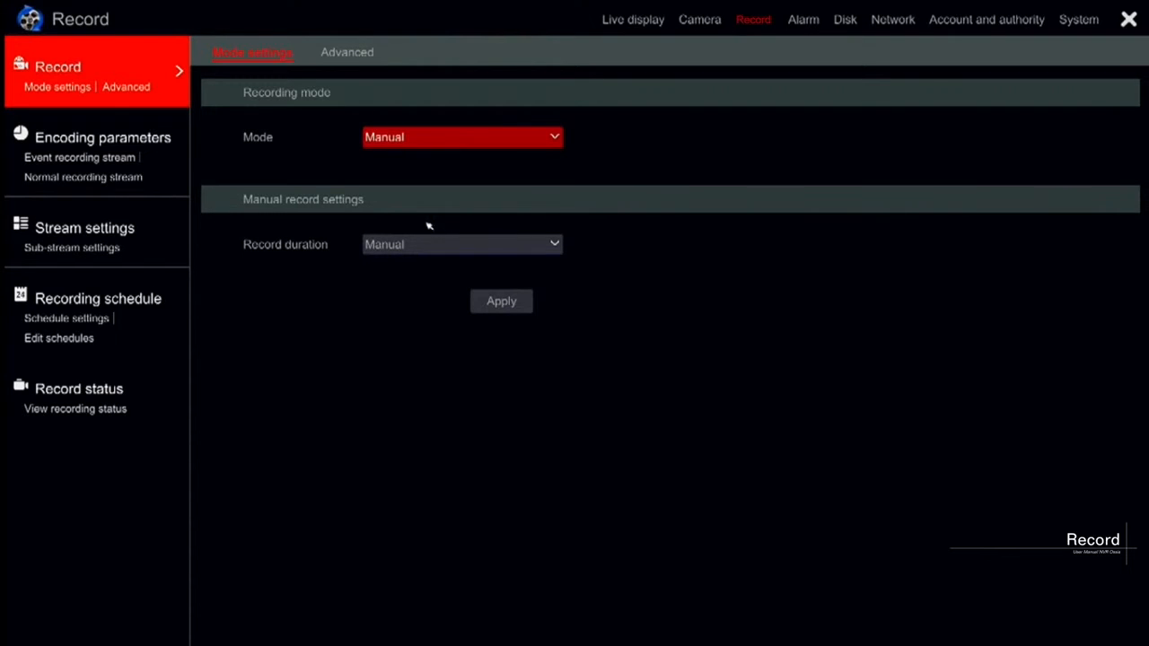
Open the event recording stream's encoding parameters and check the encode options of DAI-390IPVF and IPCamera
click(128, 141)
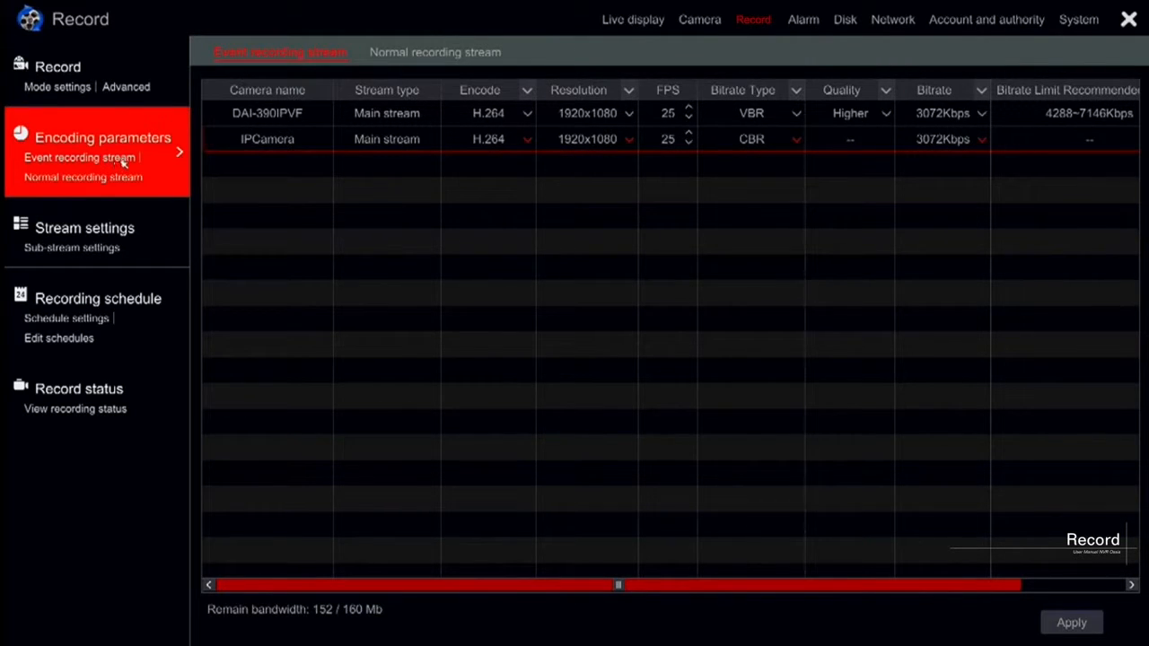
click(388, 112)
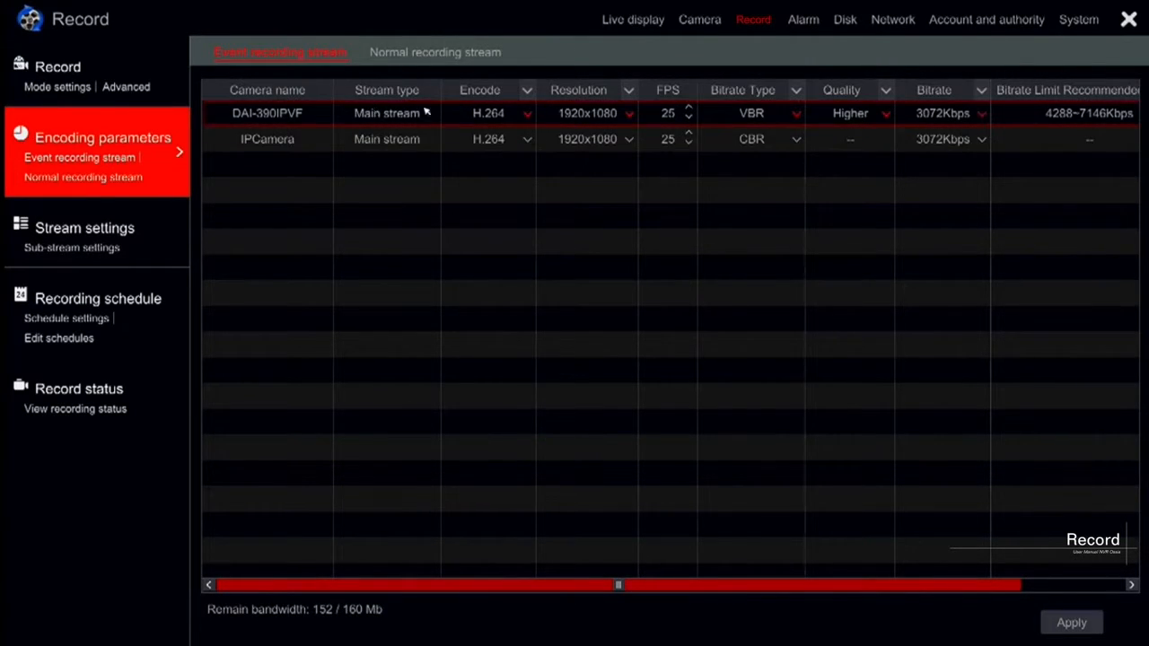
click(528, 115)
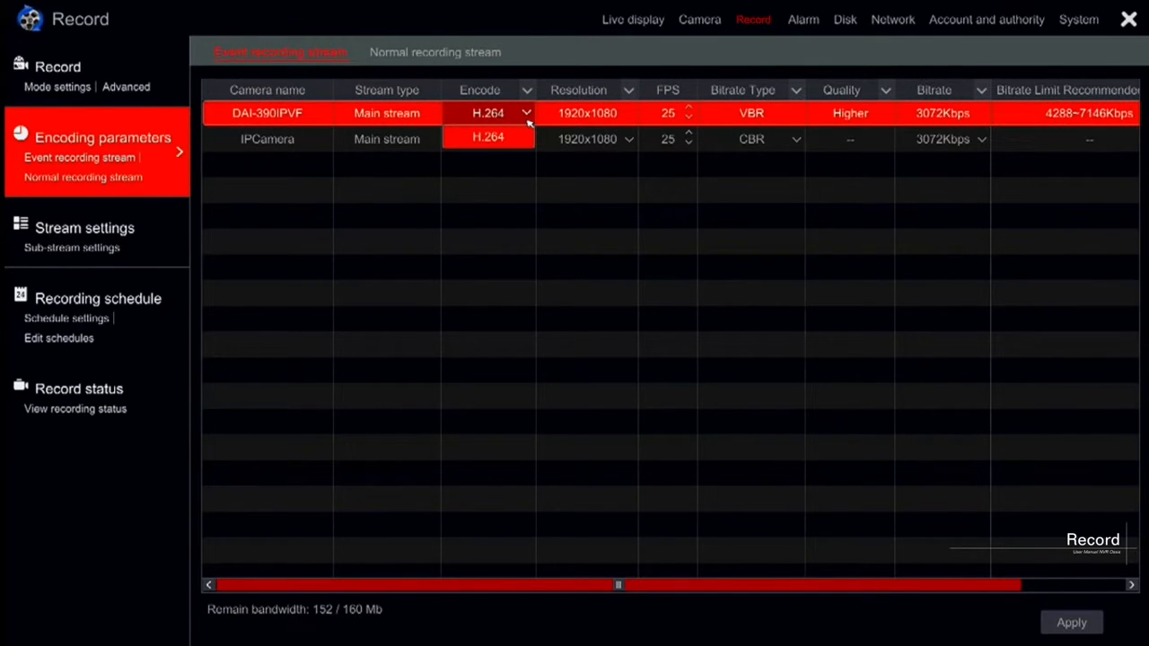
click(513, 218)
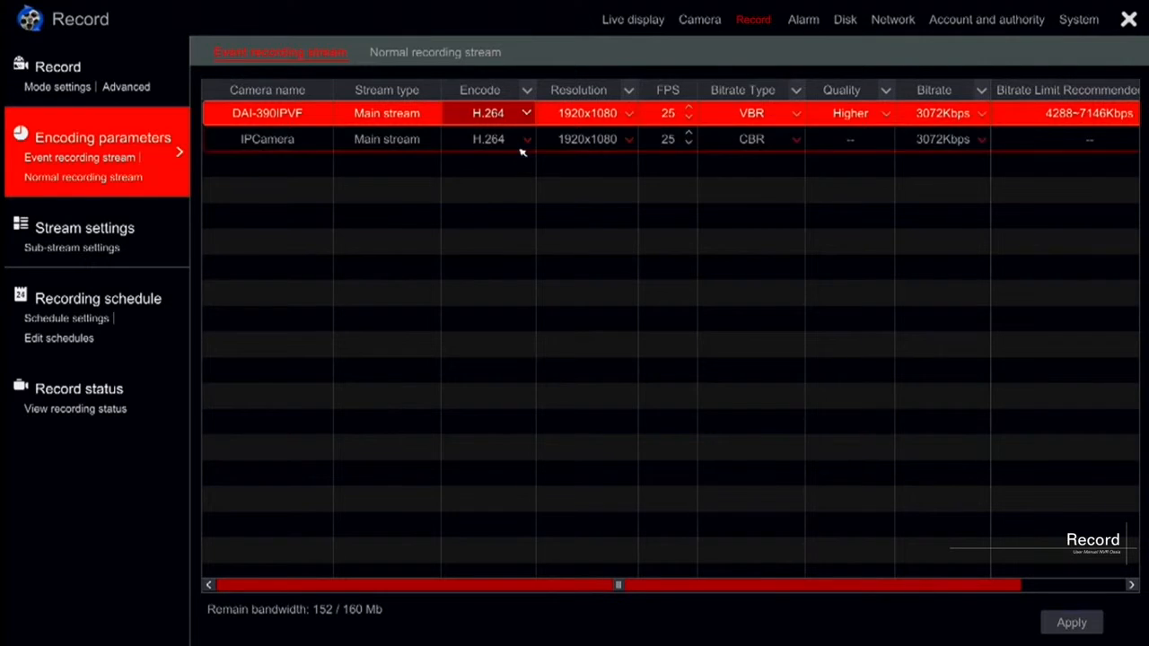
click(525, 137)
click(533, 233)
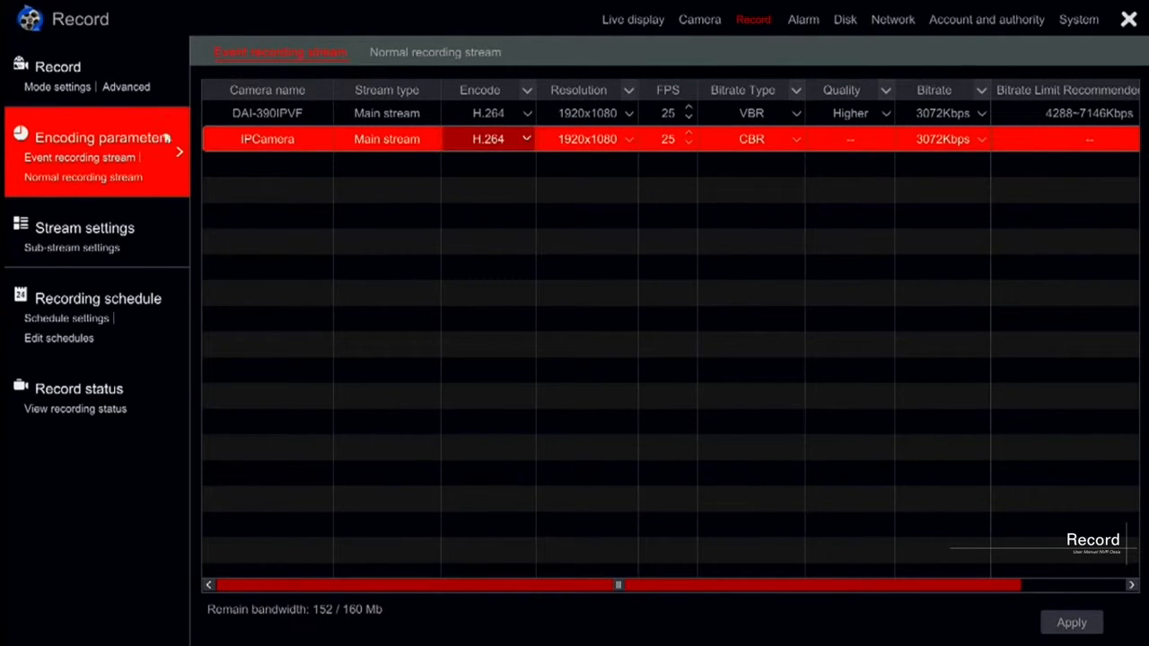
Check the resolution options and FPS adjustment for DAI-390IPVF and the FPS field of IPCamera in the event stream
click(607, 117)
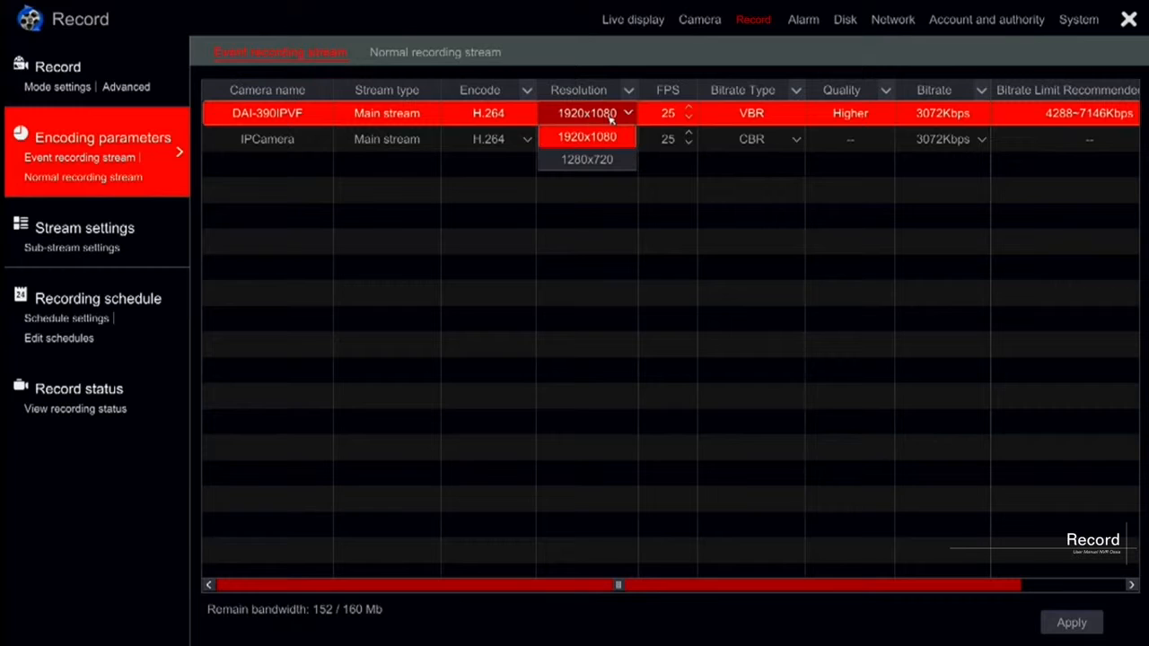
click(601, 194)
click(680, 117)
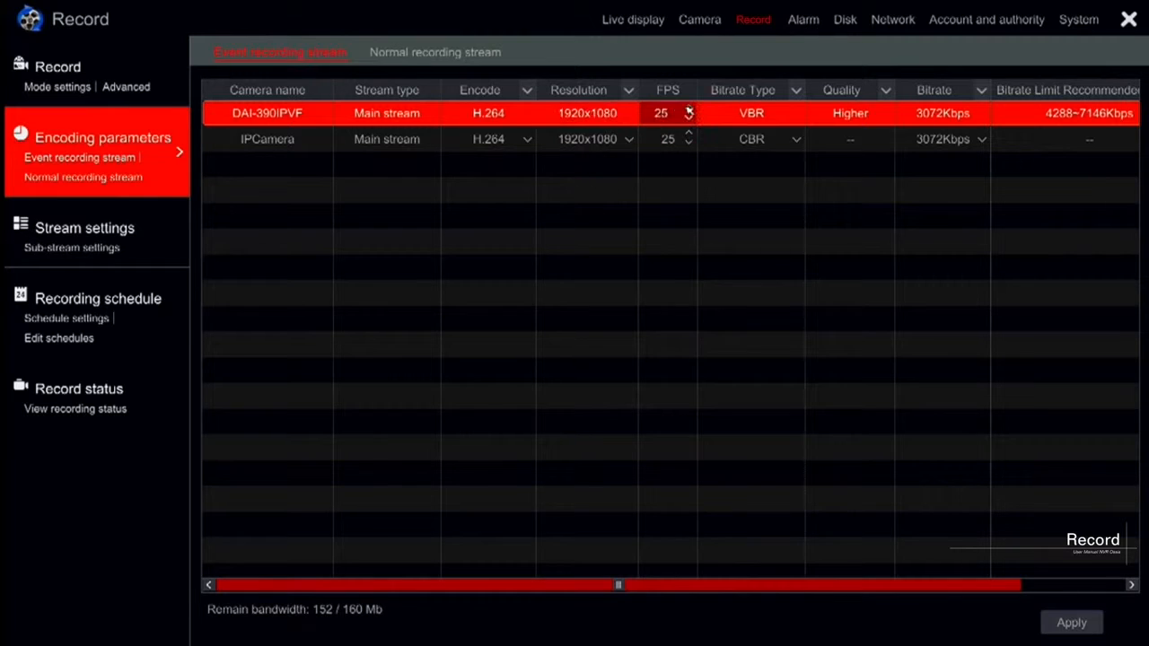
click(688, 119)
click(688, 107)
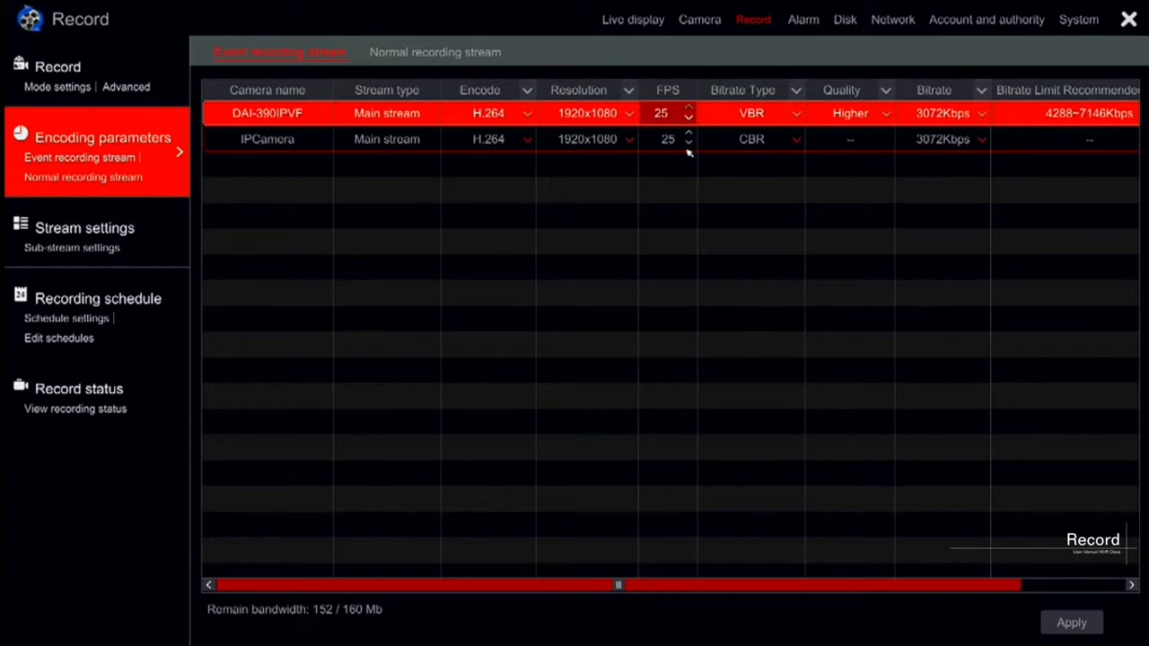
click(688, 151)
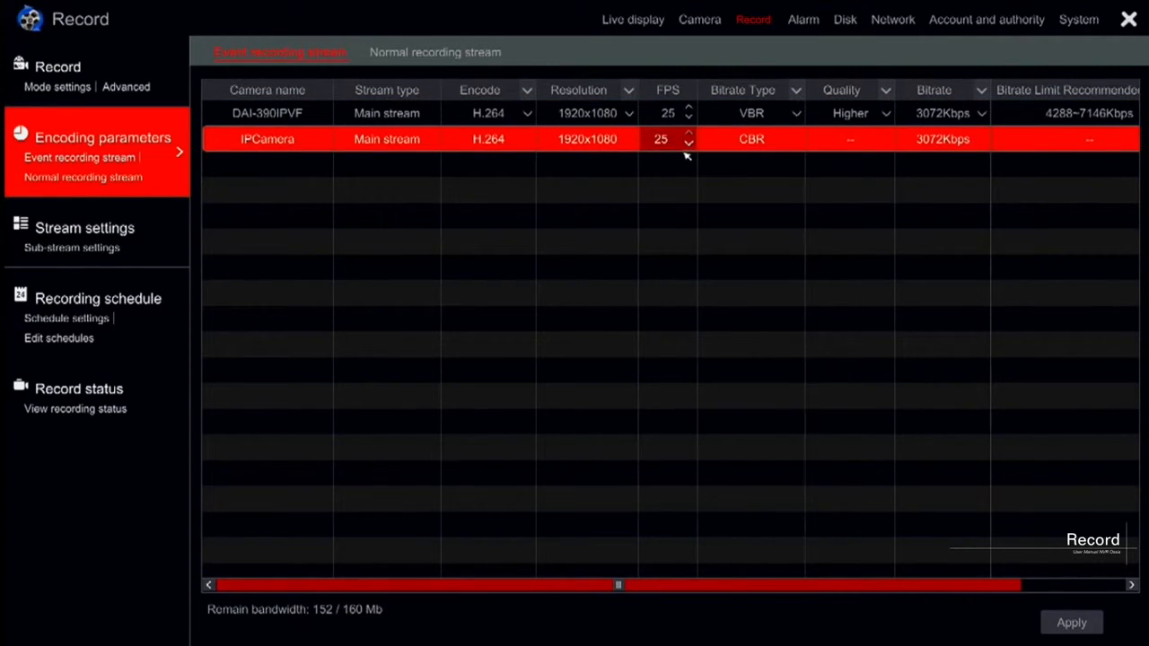
Check the available bitrate types and bitrate values for DAI-390IPVF's event recording stream
click(796, 114)
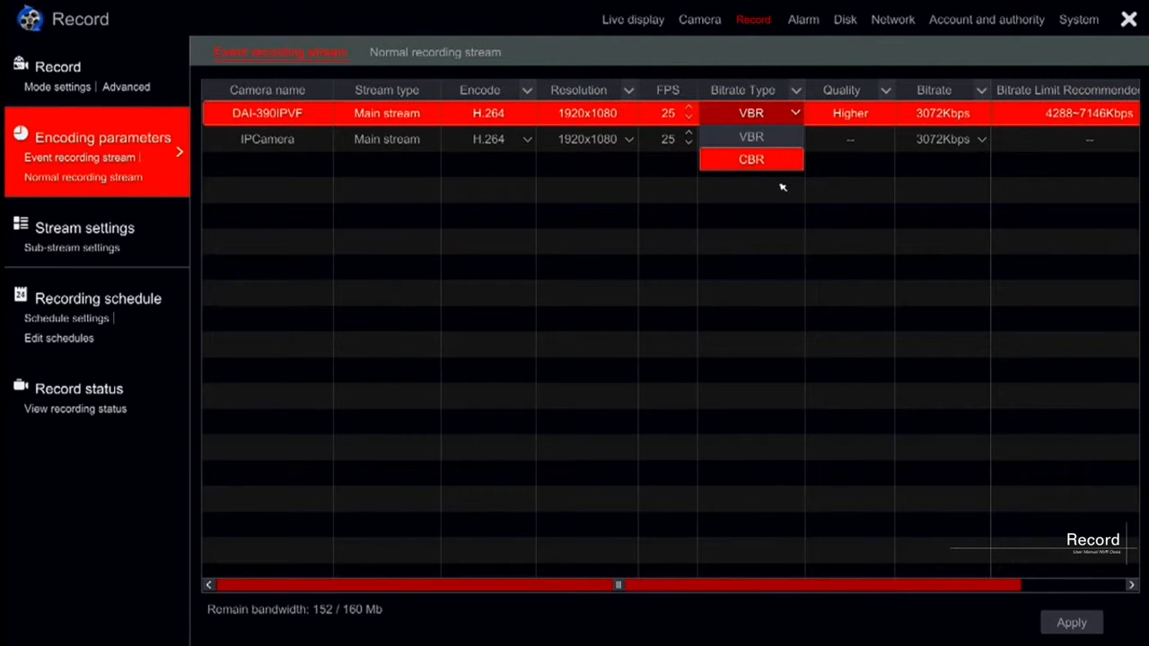
click(783, 187)
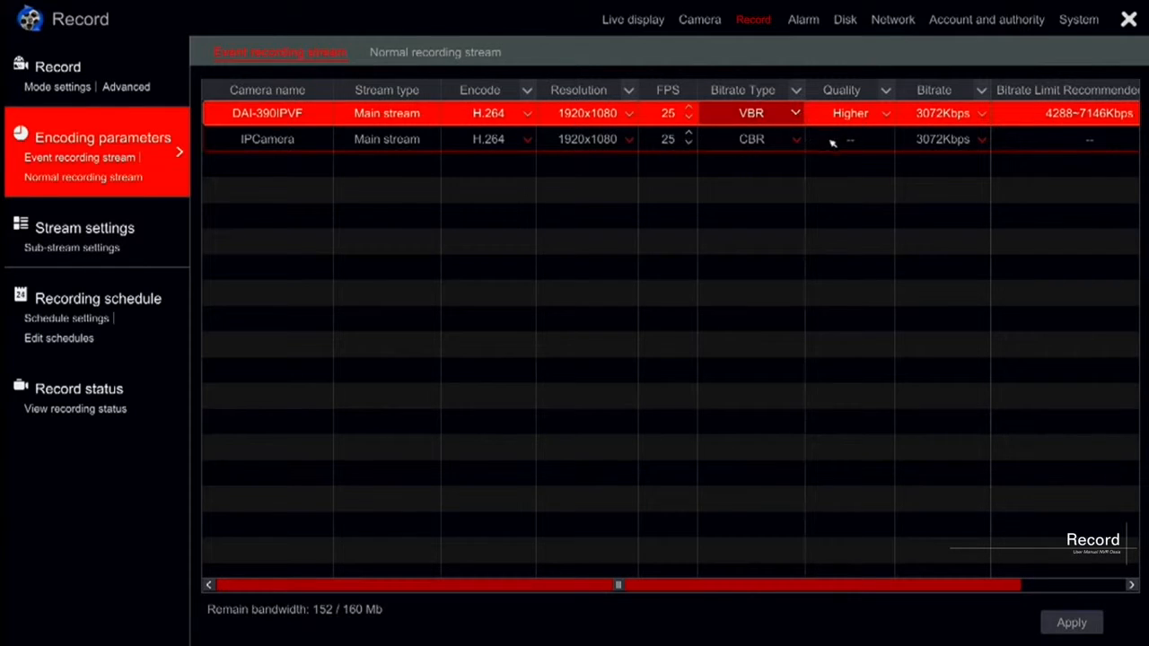
click(948, 114)
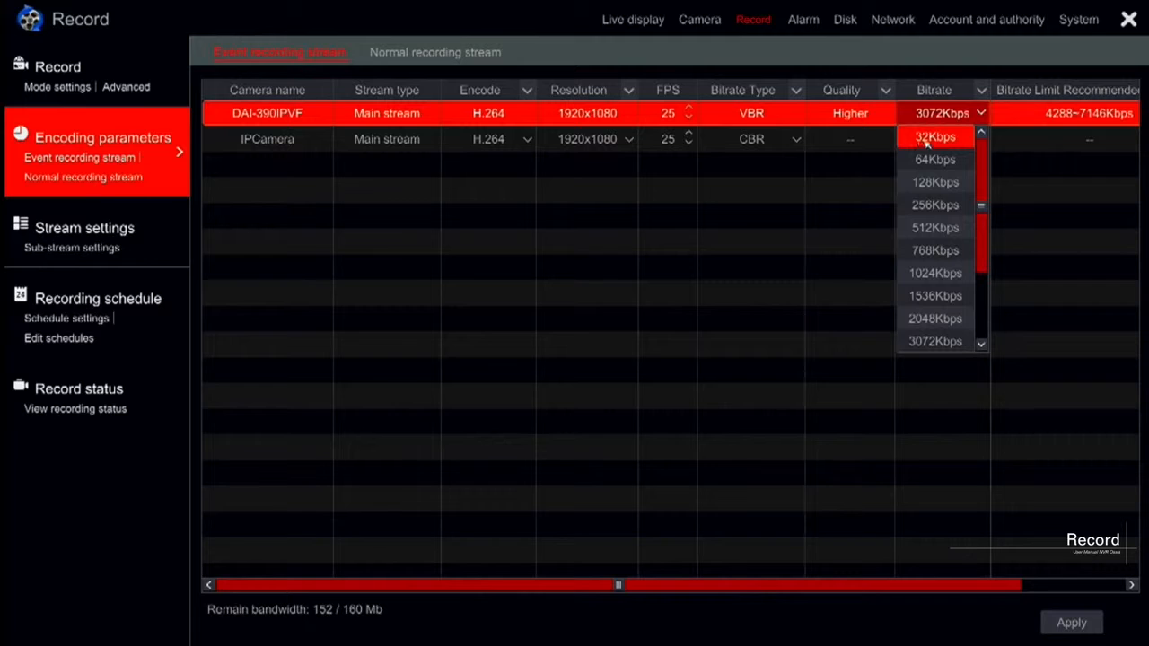
click(1026, 135)
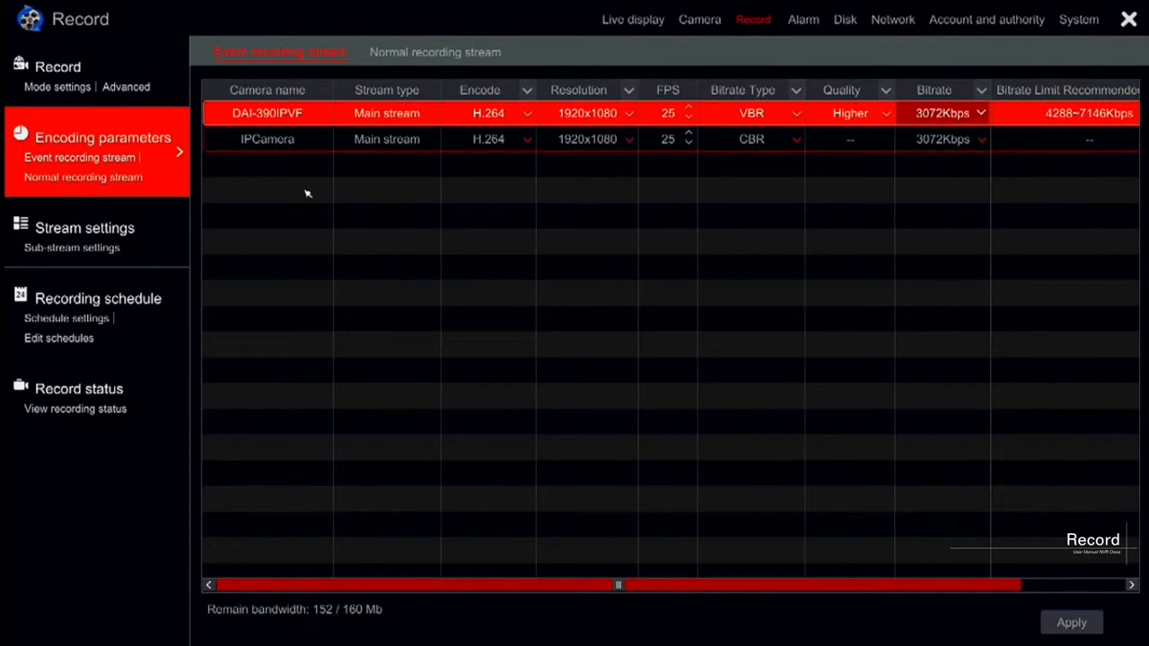
Revisit the recording mode and encoding parameters, and open the sub-stream settings of the cameras
click(70, 72)
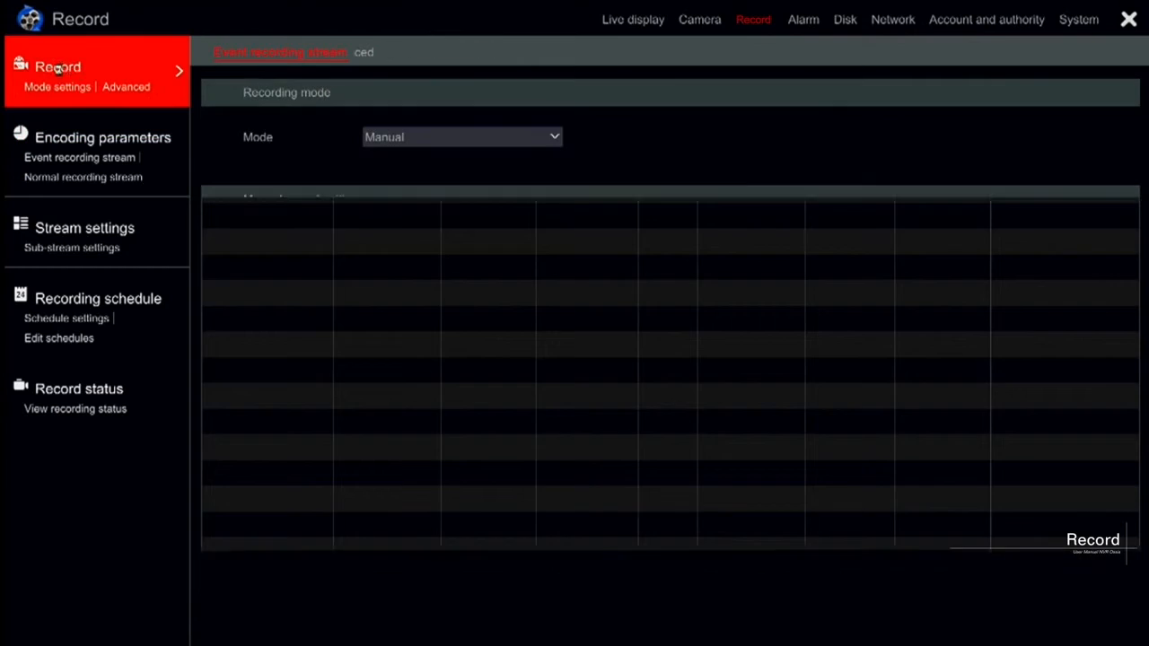
click(104, 153)
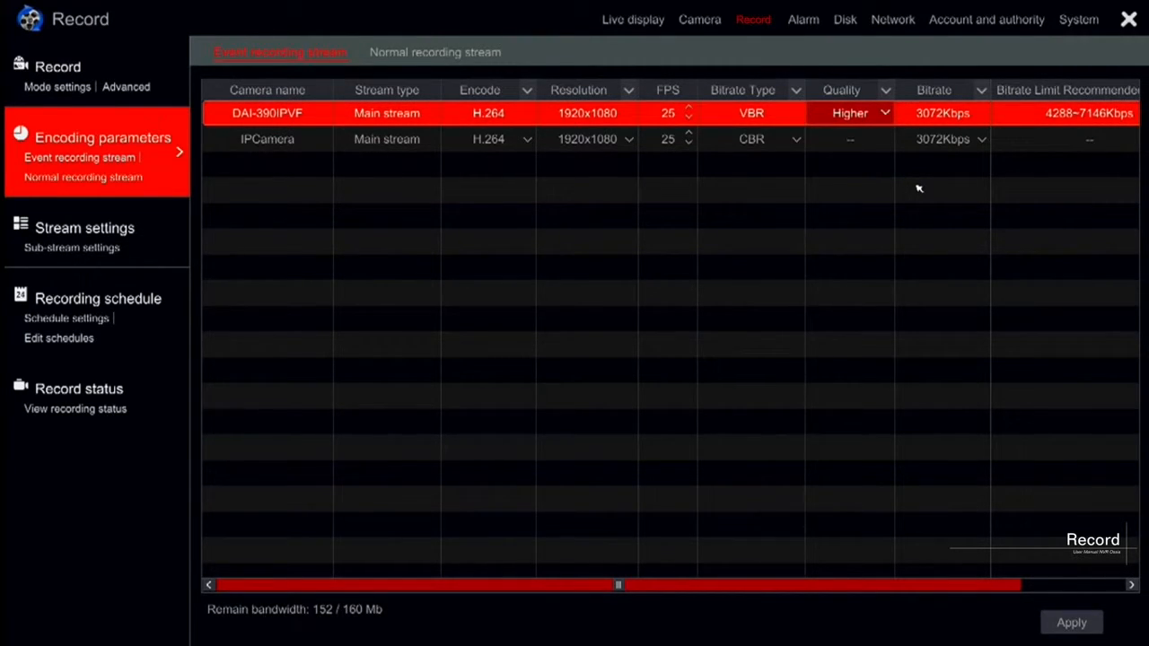
click(79, 234)
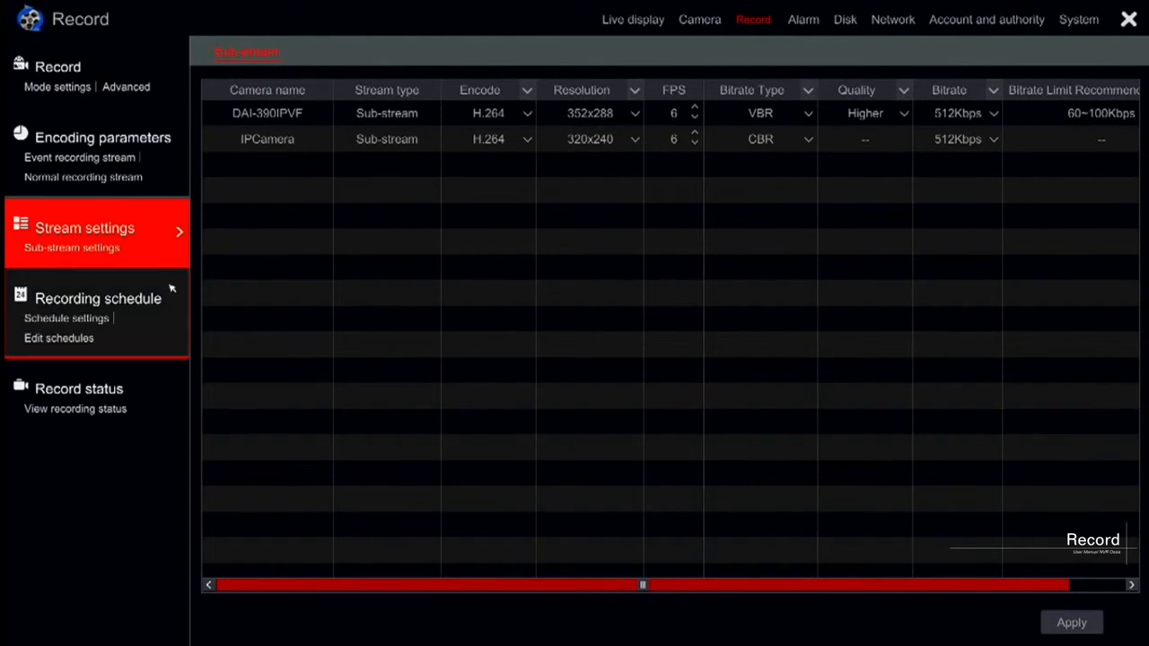
Open the recording schedule settings and set DAI-390IPVF's sensor recording schedule to 24x7
click(103, 304)
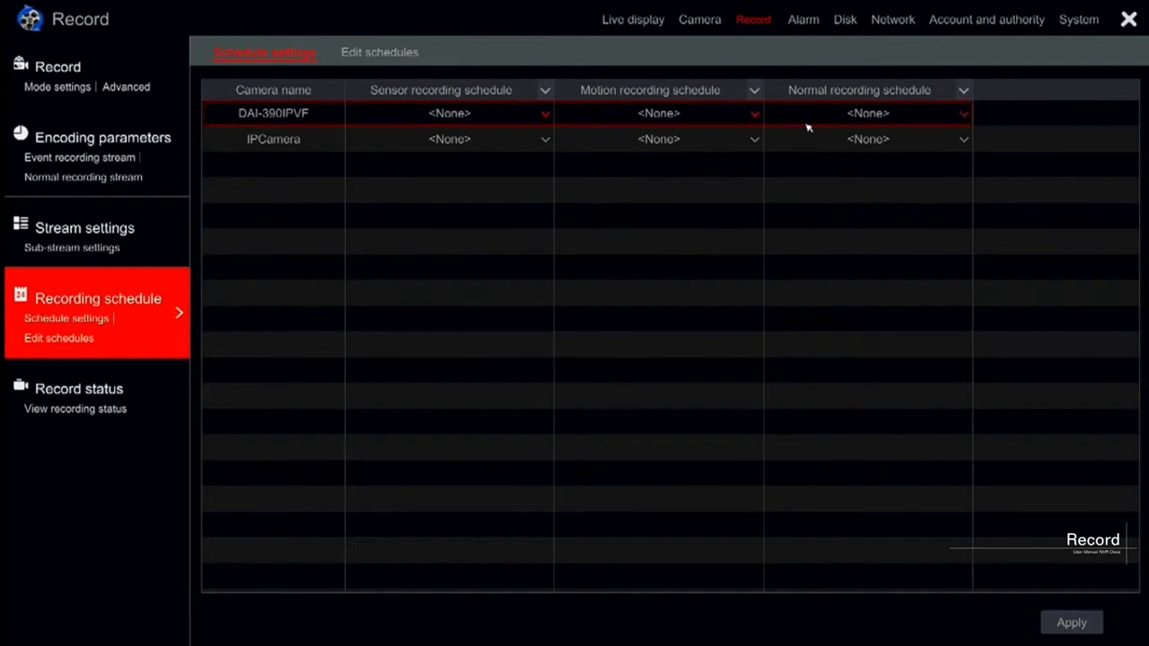
click(546, 117)
click(513, 138)
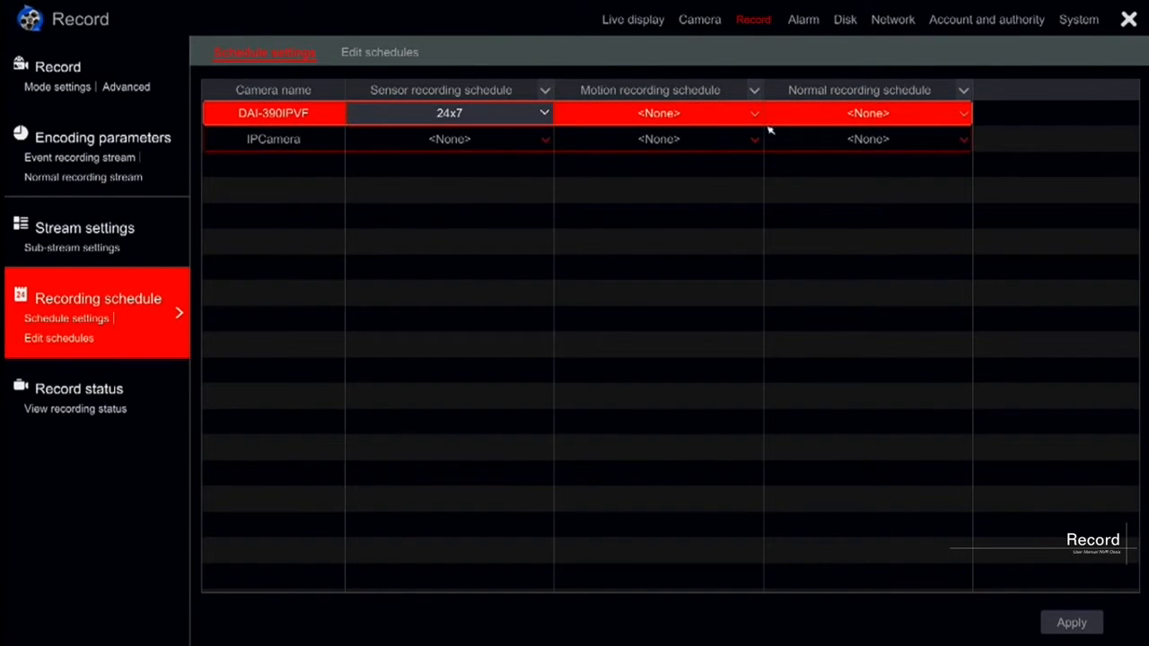
Set the motion recording schedule of all cameras to 24x2 and save the changes while switching to schedule editing
click(755, 90)
click(774, 158)
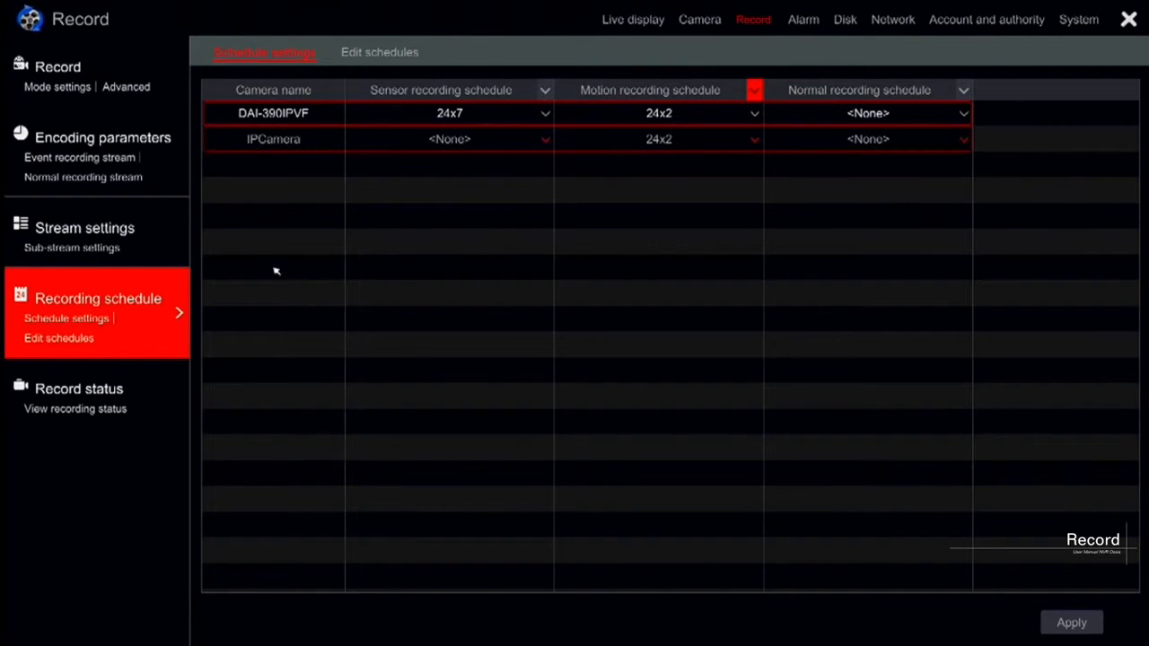
click(85, 342)
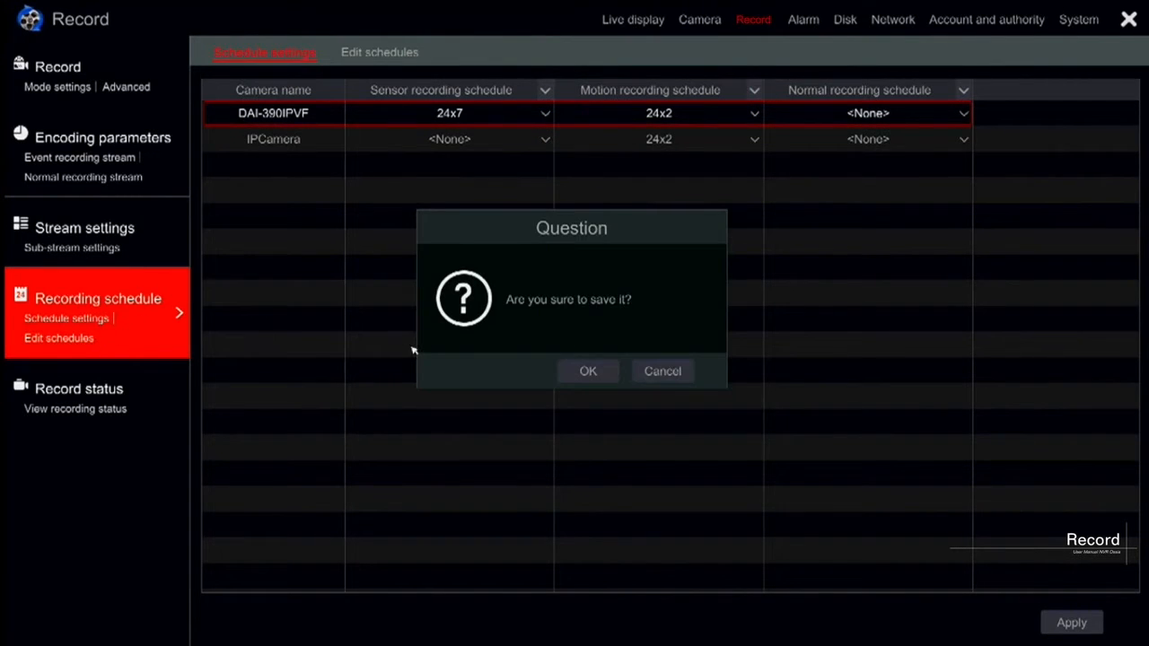
click(592, 378)
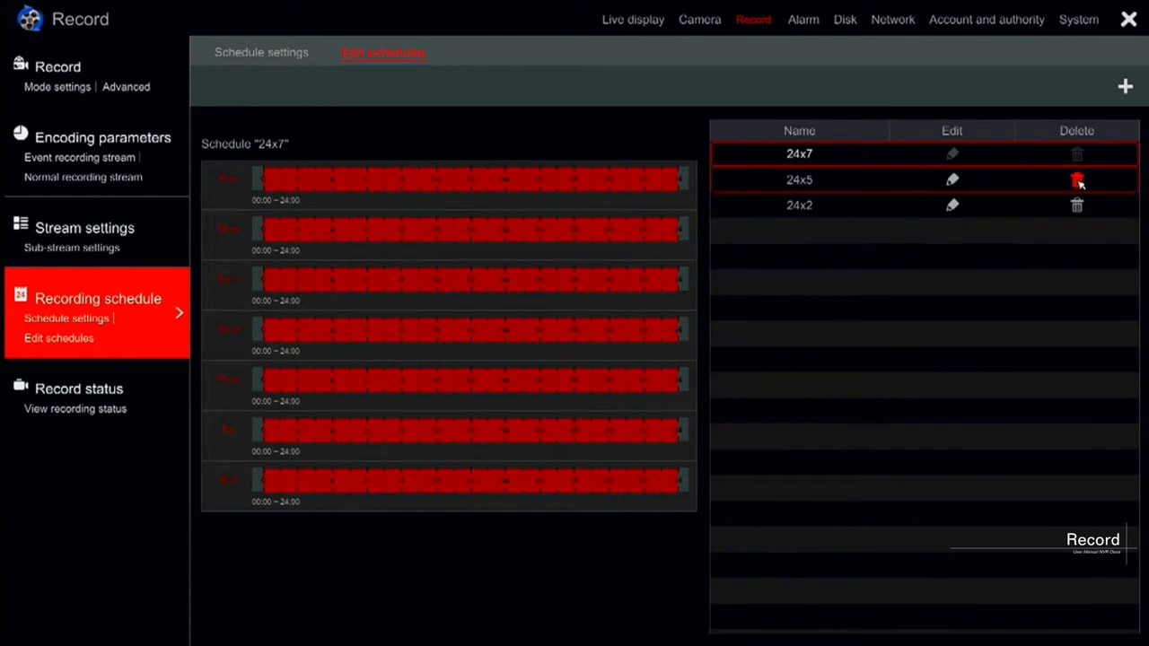
View the weekly time ranges defined in the 24x5 and 24x2 schedules
click(819, 180)
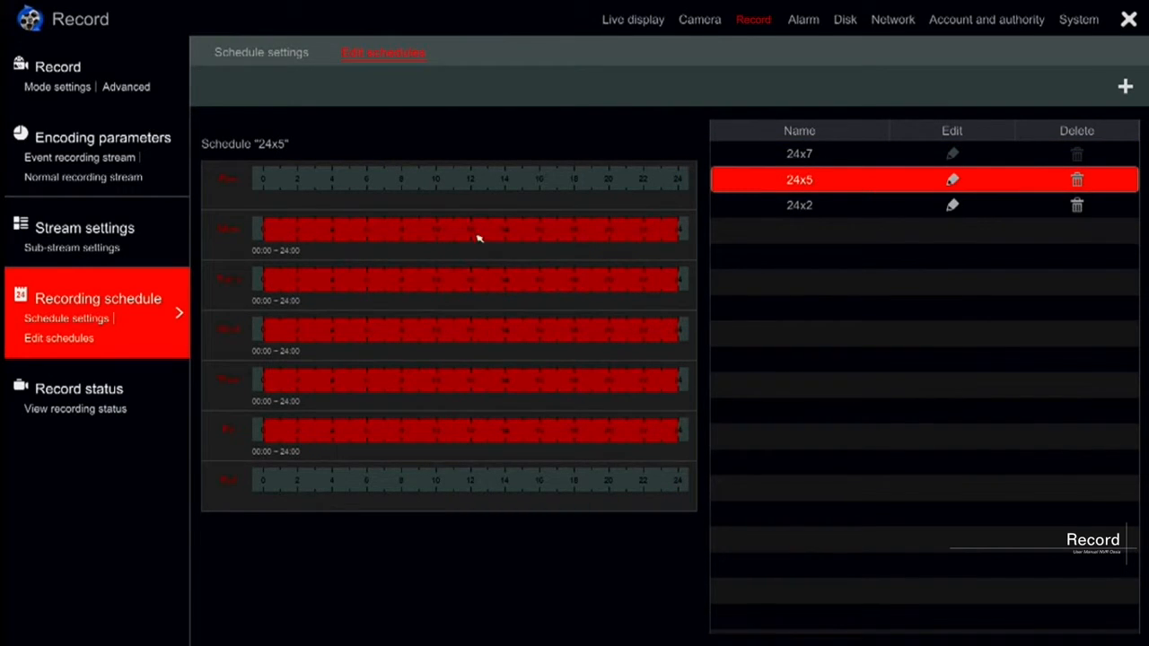
click(775, 207)
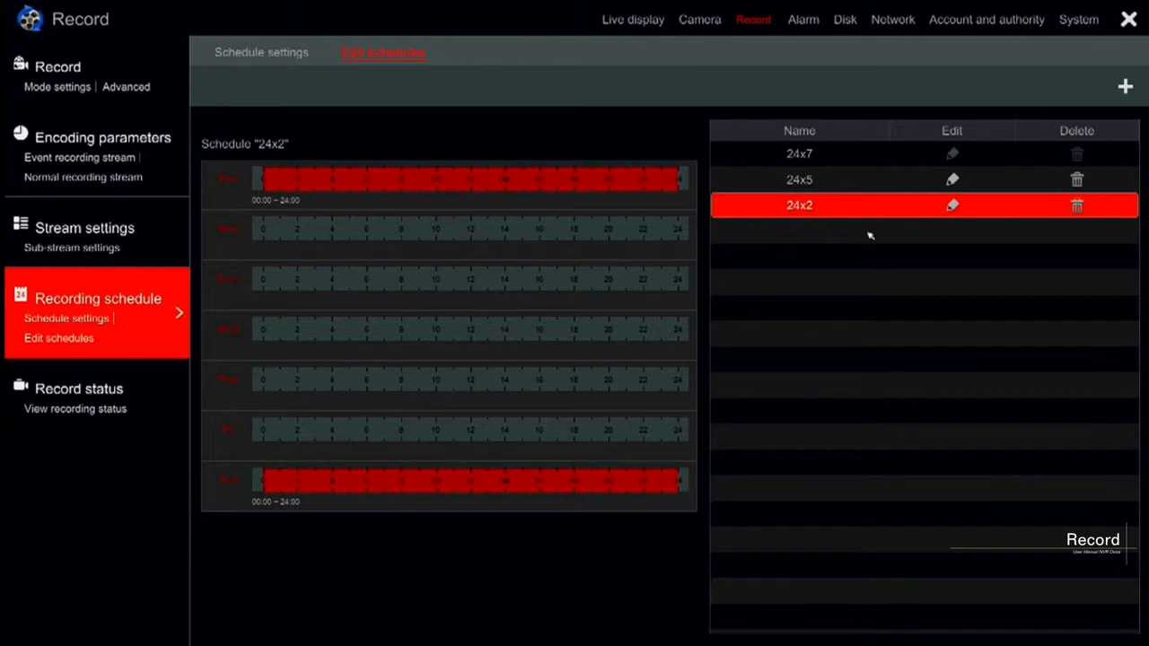
Start a new recording schedule named TIME and try the erase mode before returning to the mode for adding time ranges
click(1125, 87)
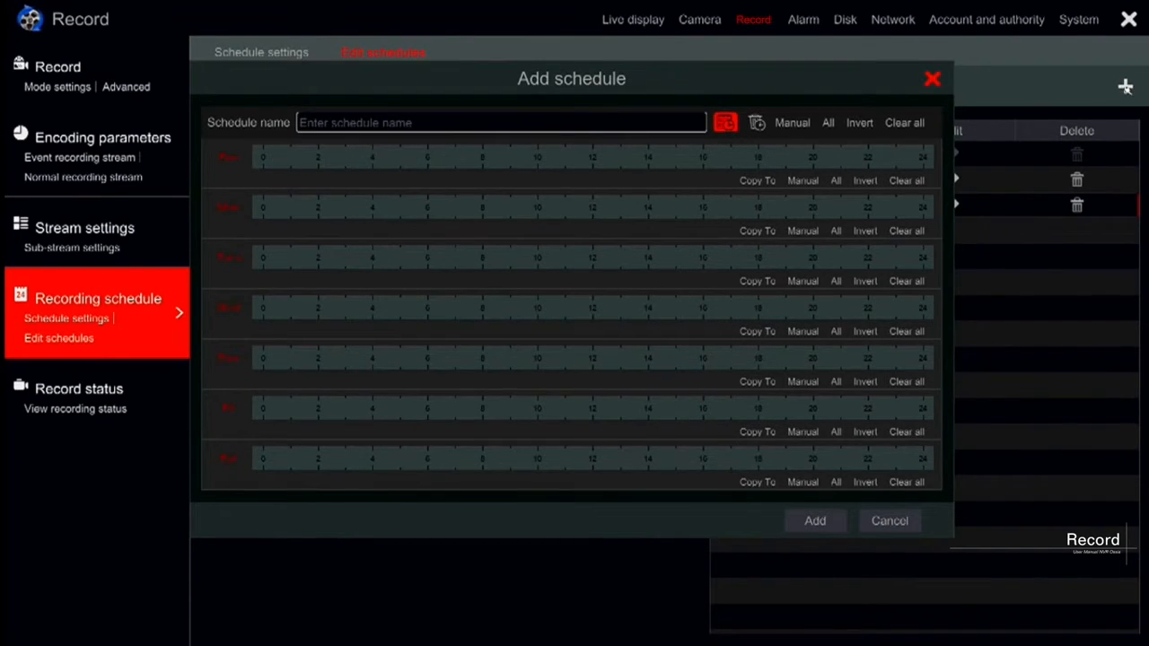
click(595, 123)
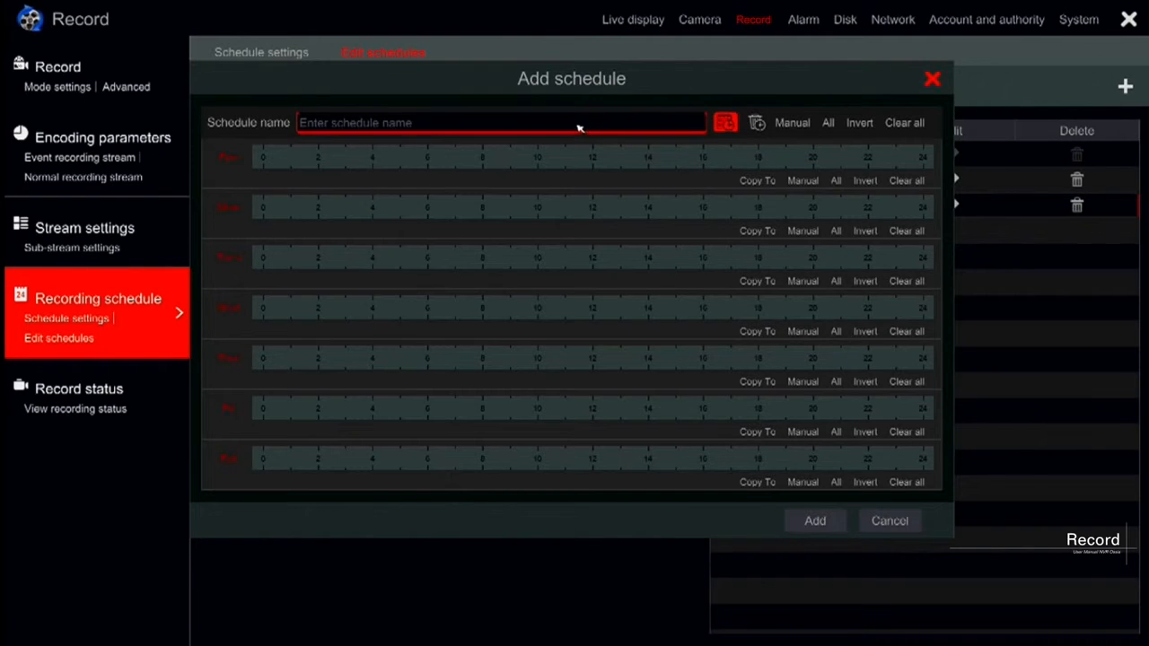
click(579, 128)
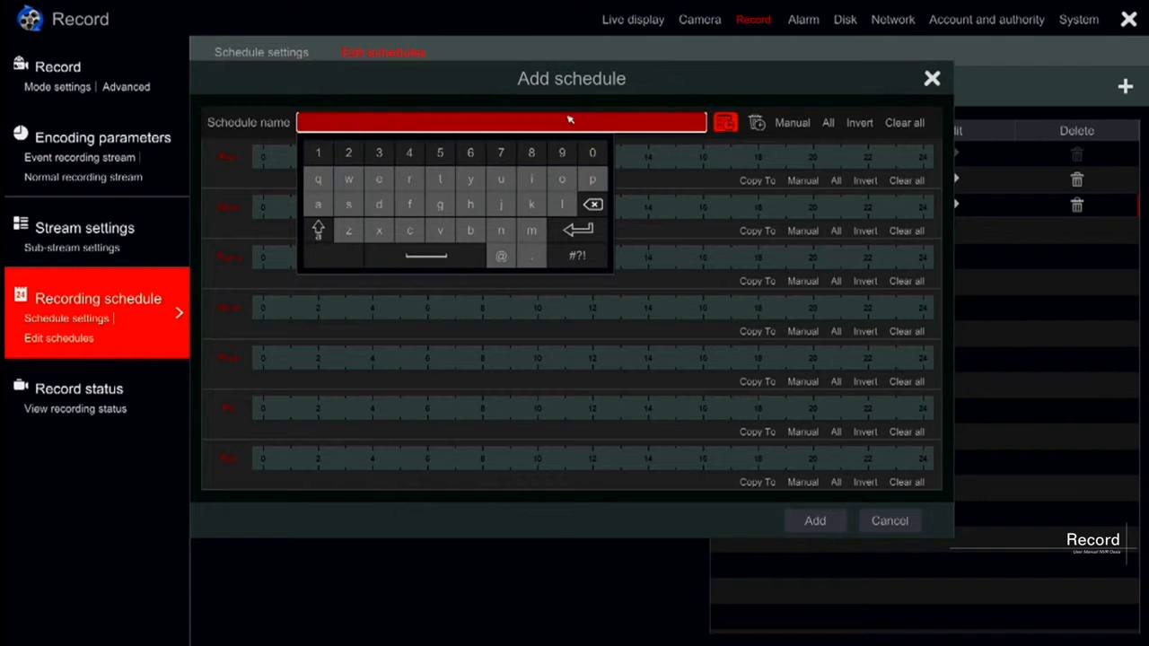
text(TIME)
click(583, 232)
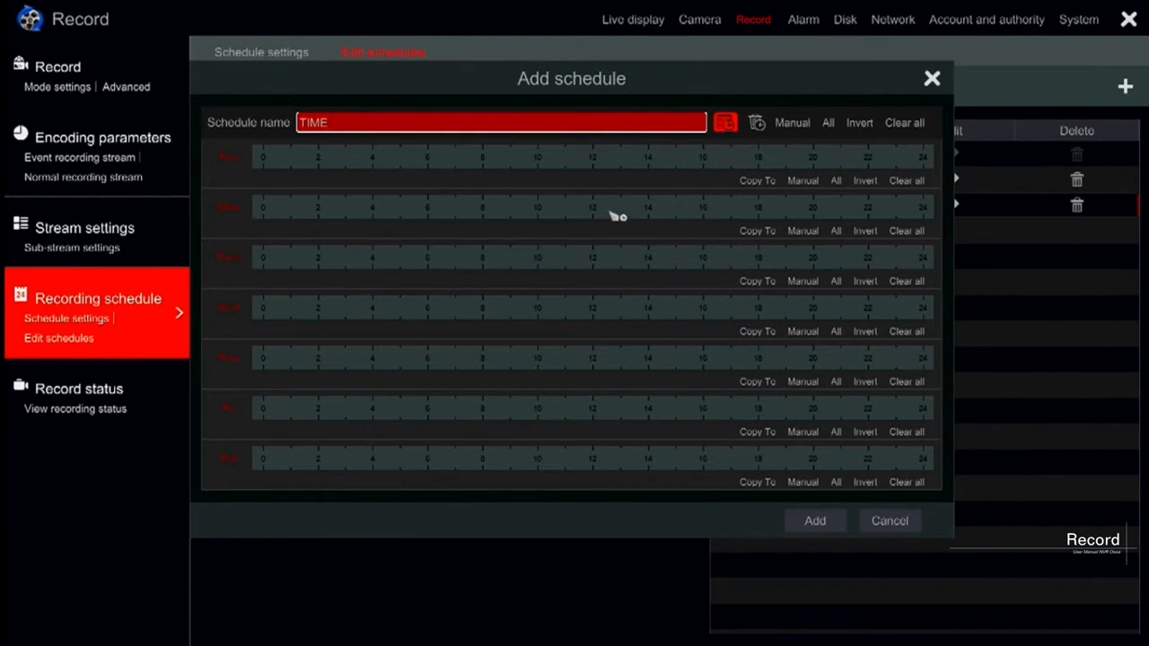
click(725, 123)
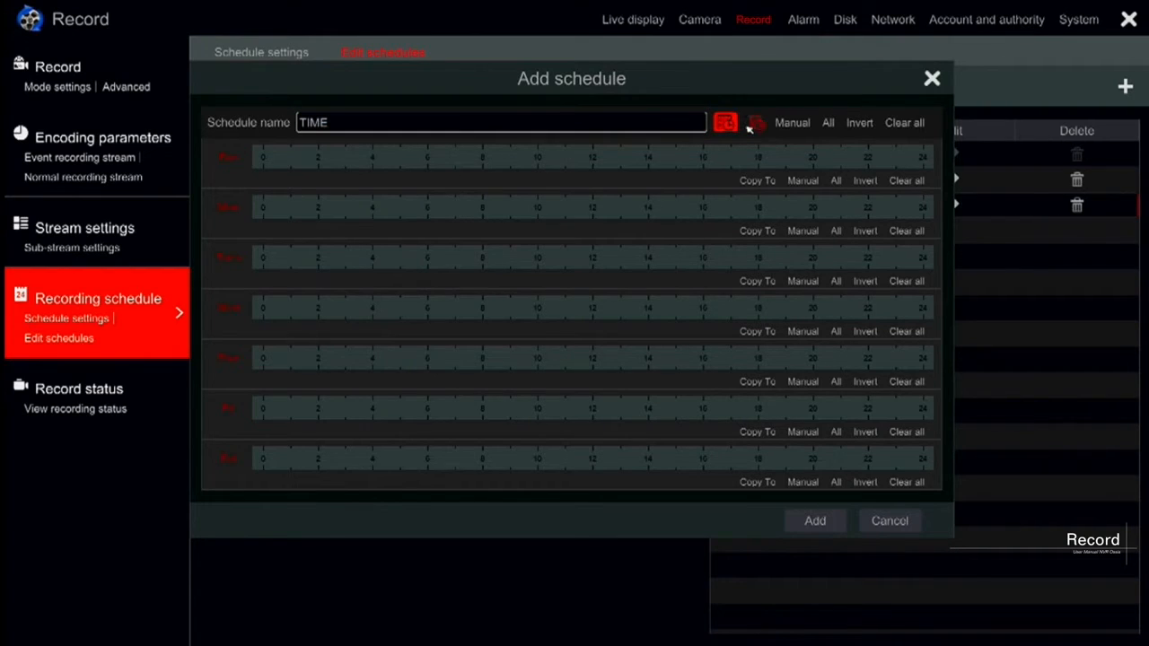
click(759, 125)
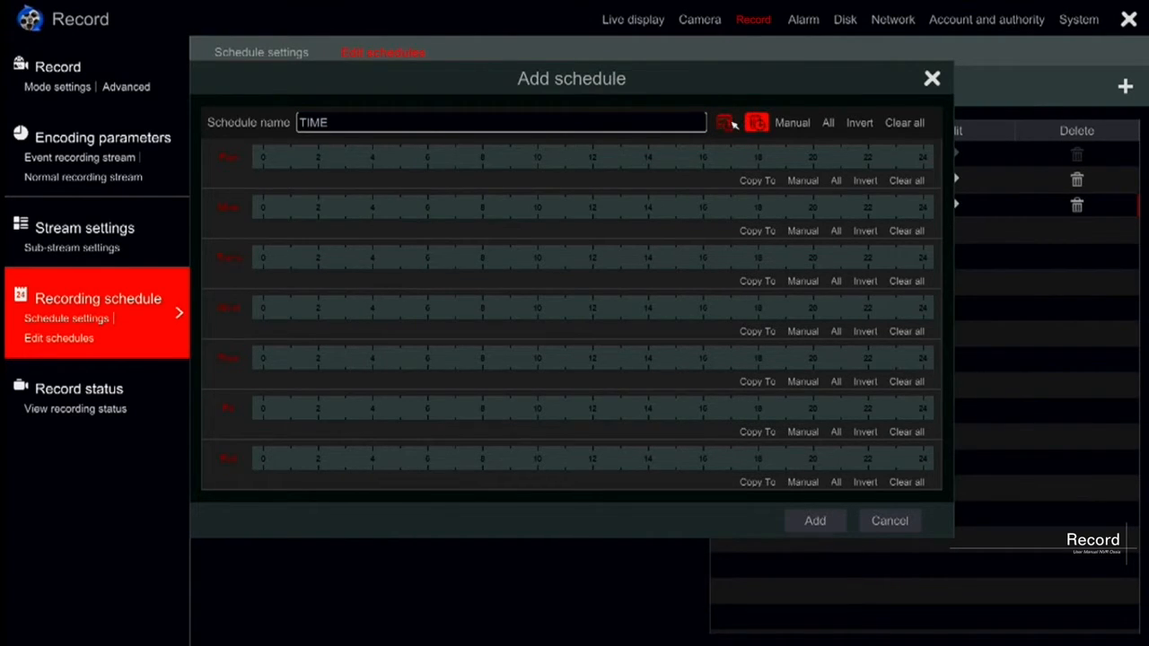
click(731, 125)
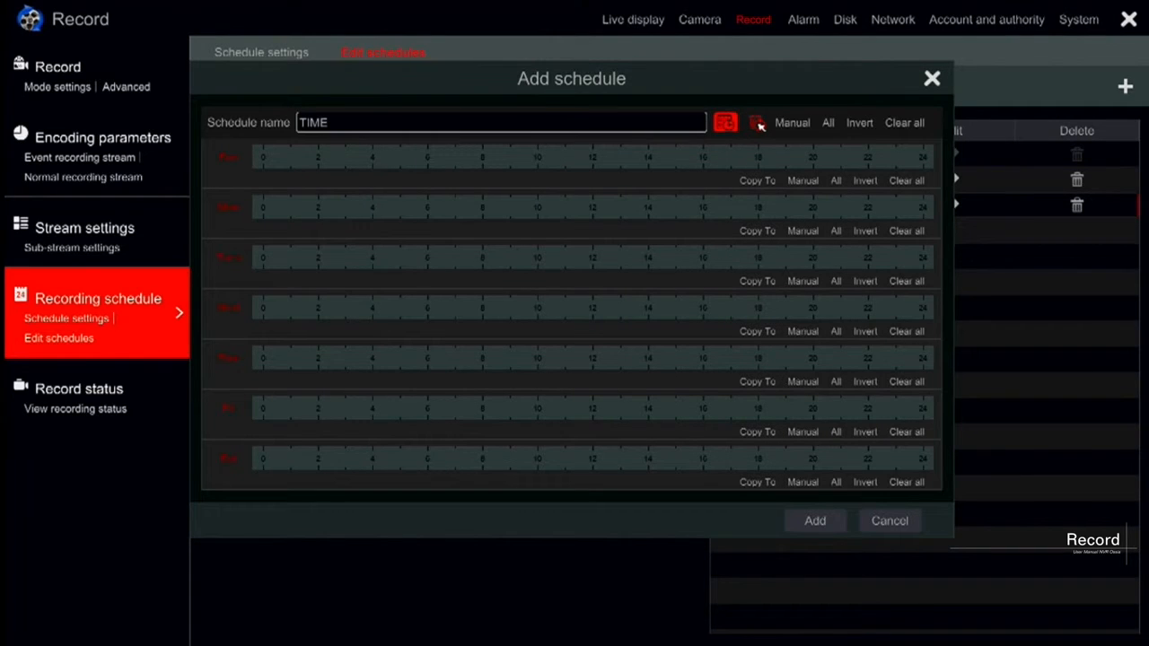
Manually add a 06:00 to 09:00 time range to every day of the week in the TIME schedule
click(793, 123)
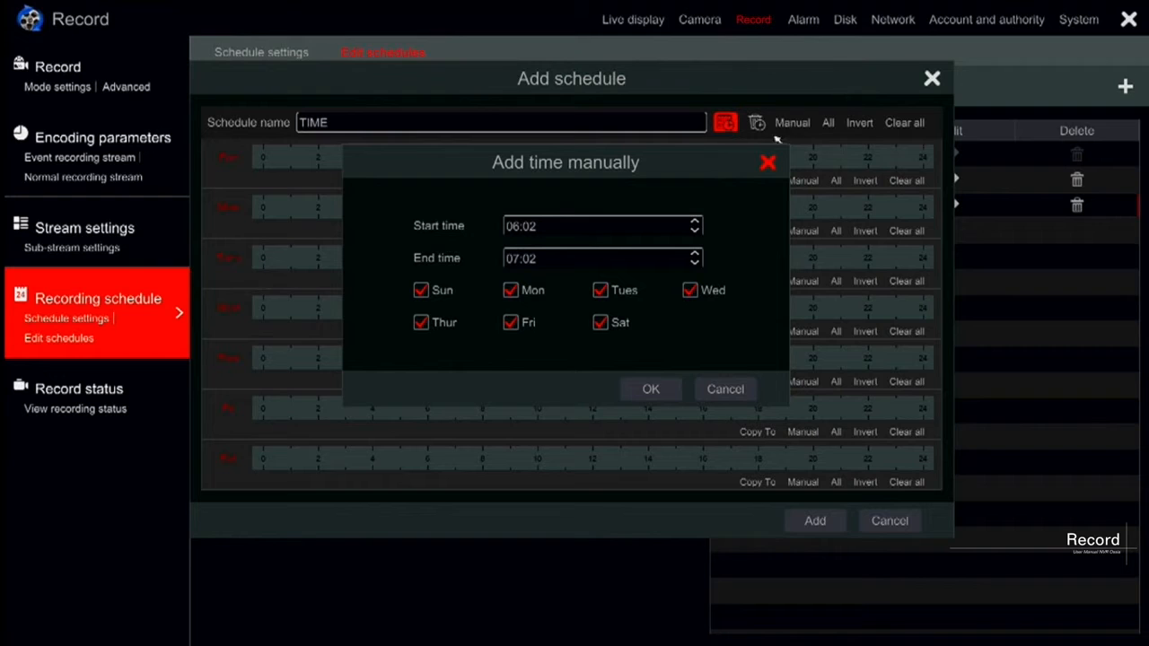
click(536, 230)
click(695, 232)
click(695, 232)
click(513, 260)
click(696, 255)
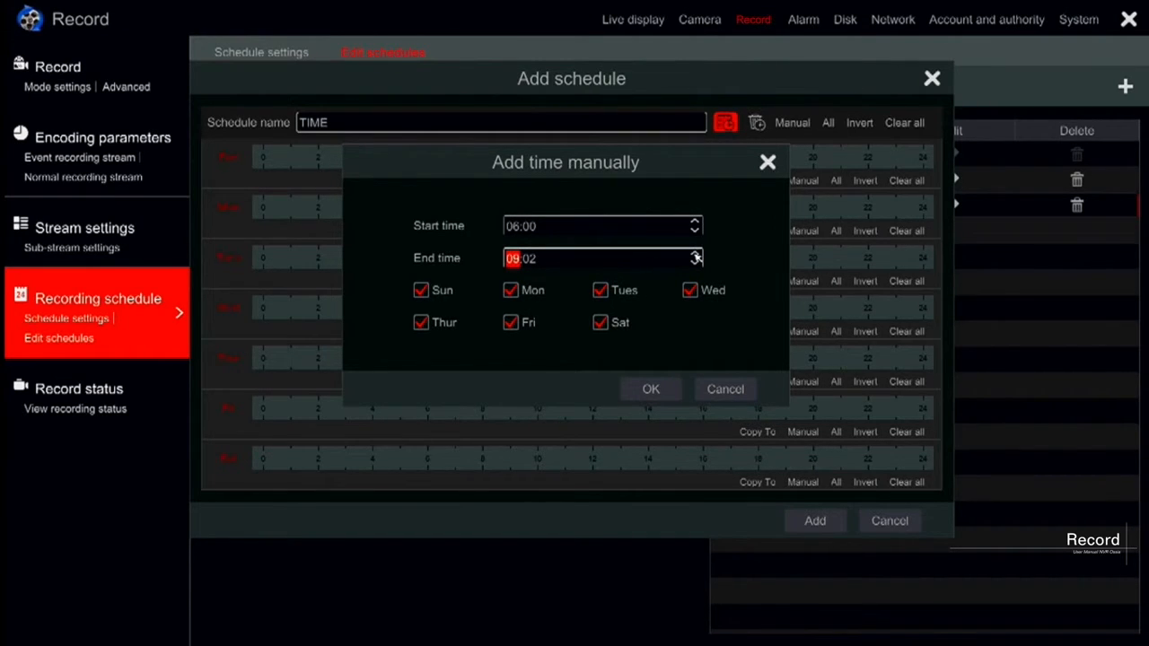
click(533, 259)
click(695, 263)
click(696, 263)
click(669, 391)
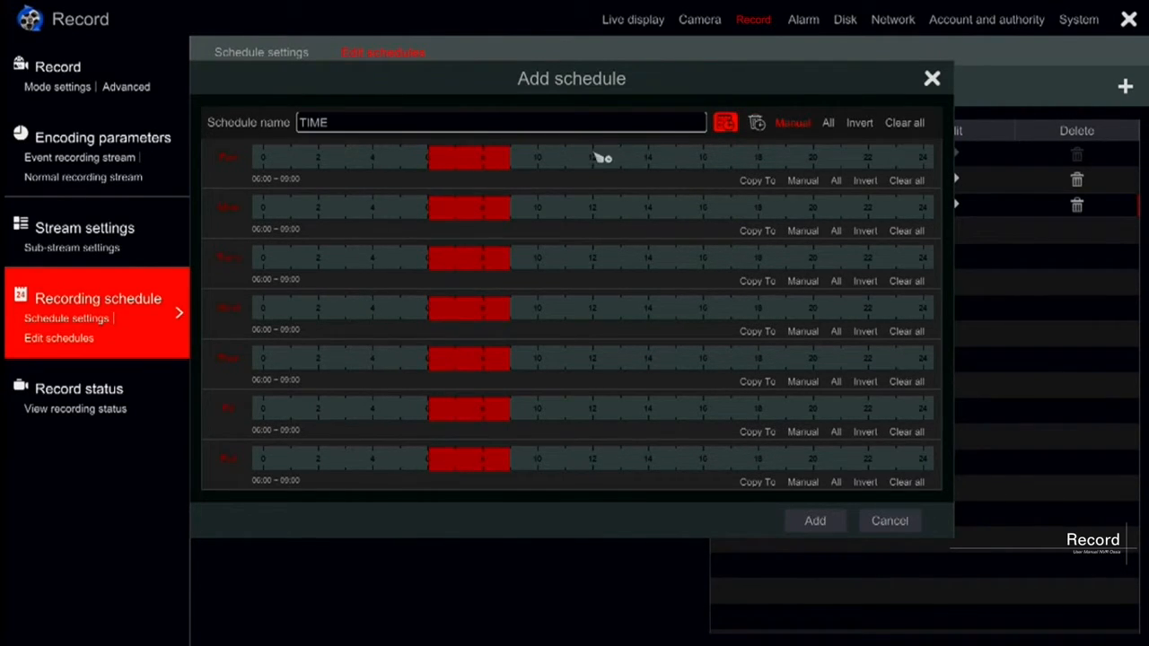
Draw a range of about 12:01 to 18:01 on Sunday's timeline and erase its part from about 14:31 to 15:24
drag(595, 156, 760, 169)
click(757, 122)
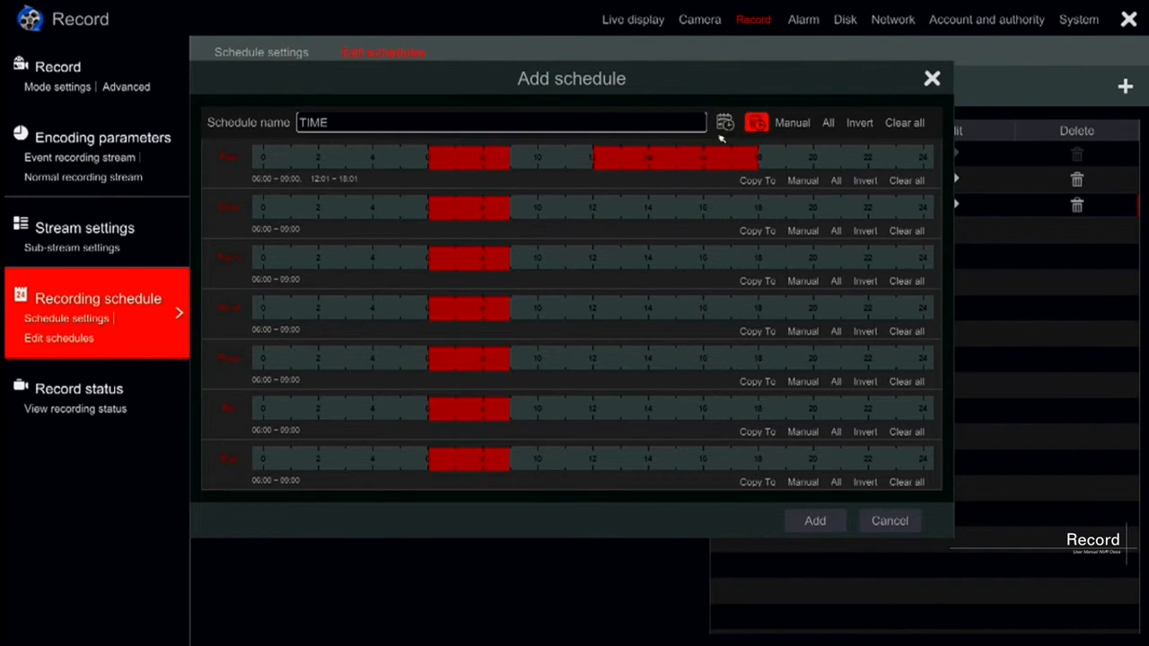
drag(666, 156, 694, 164)
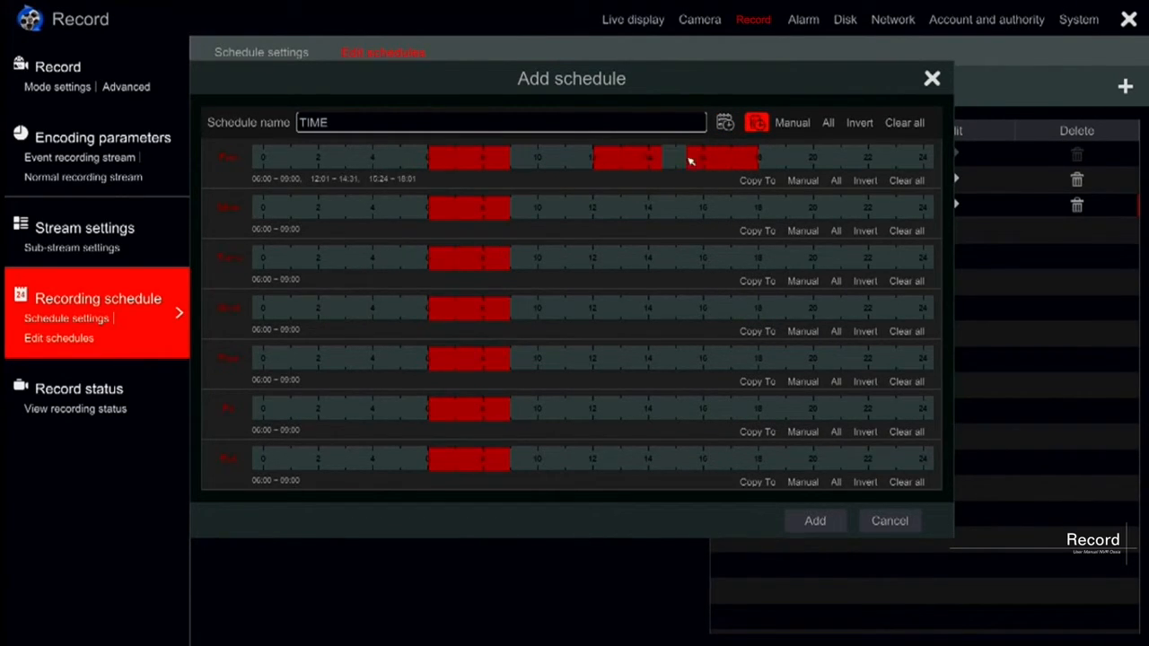
Copy Sunday's time ranges to all the other days, Monday through Saturday
click(747, 182)
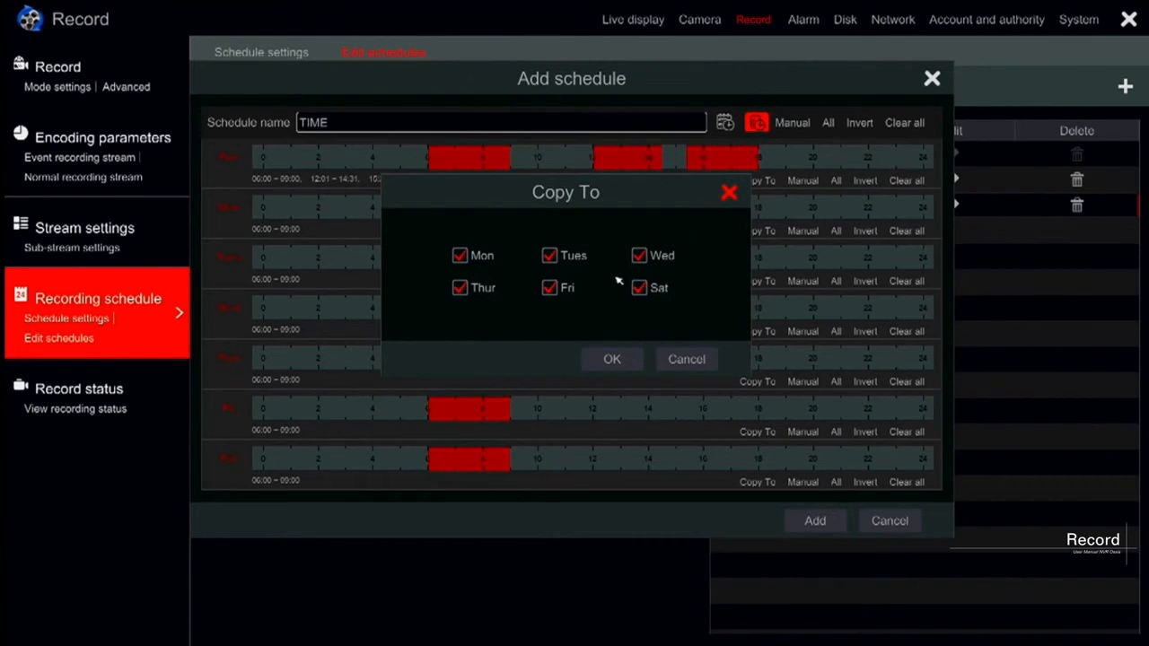
click(606, 360)
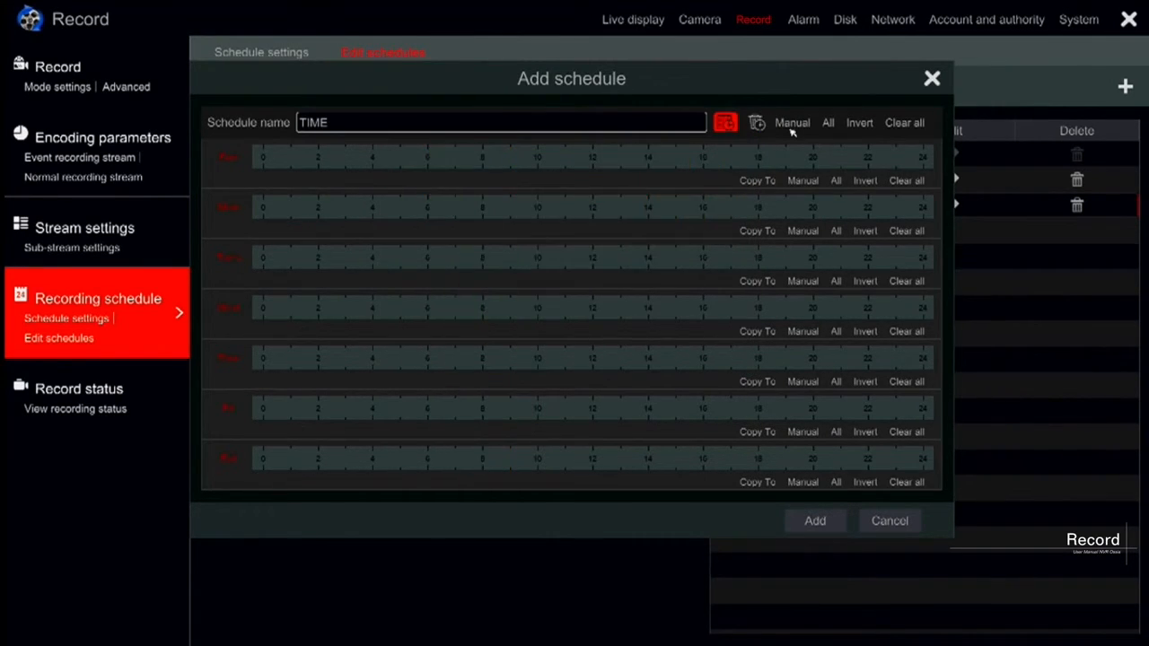
Manually add a 06:30 to 10:30 range to all days and fill Tuesday with the full 24 hours
click(793, 125)
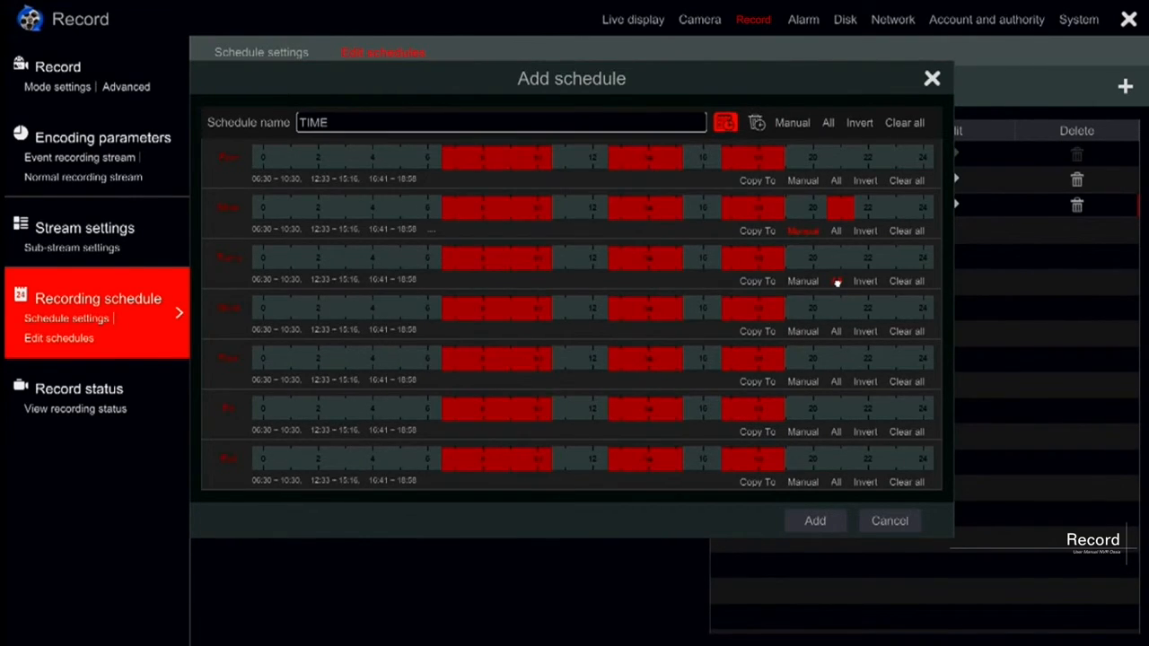
click(836, 282)
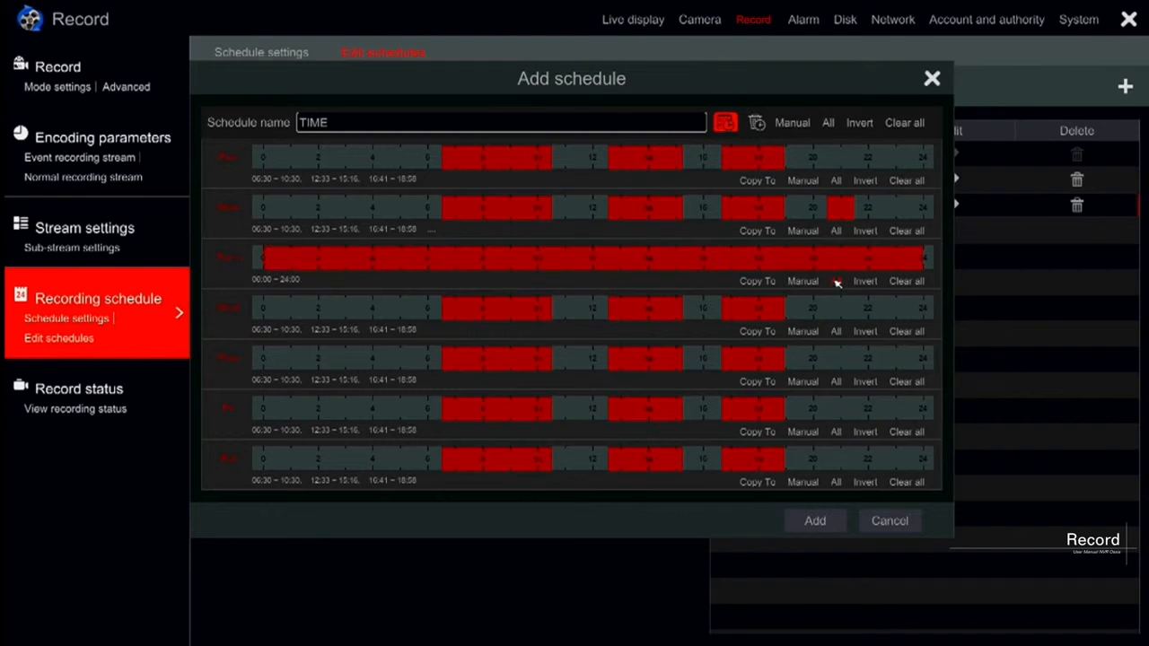
Invert Wednesday's time ranges and clear all of Thursday's, saving the result as the TIME schedule
click(866, 333)
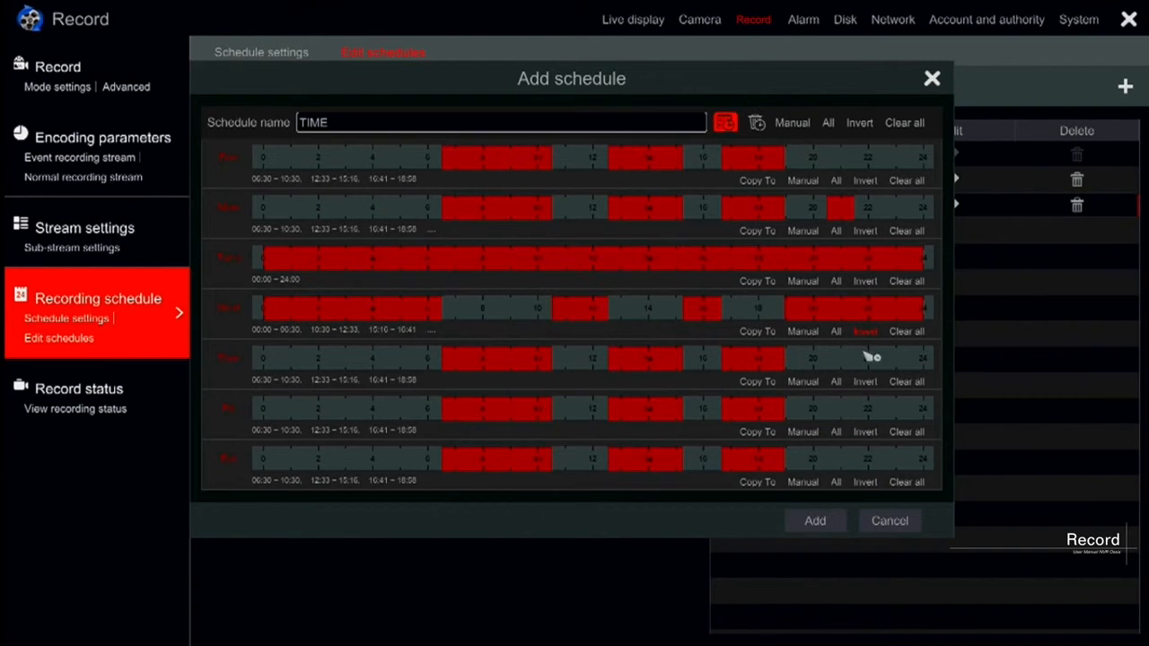
click(905, 382)
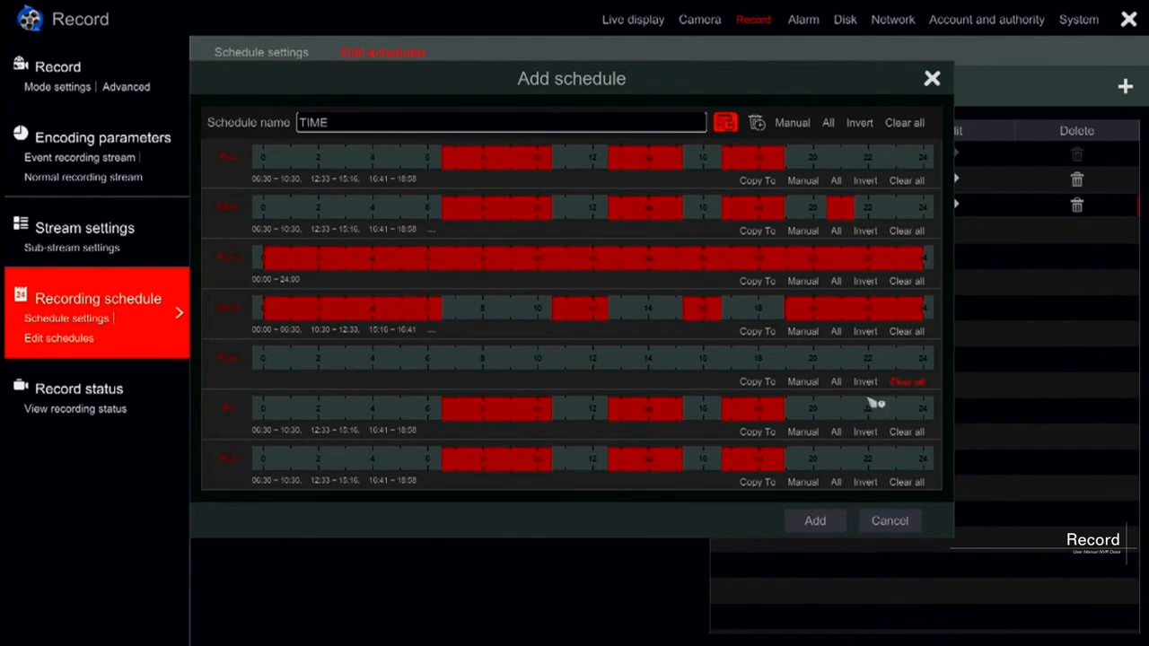
click(815, 522)
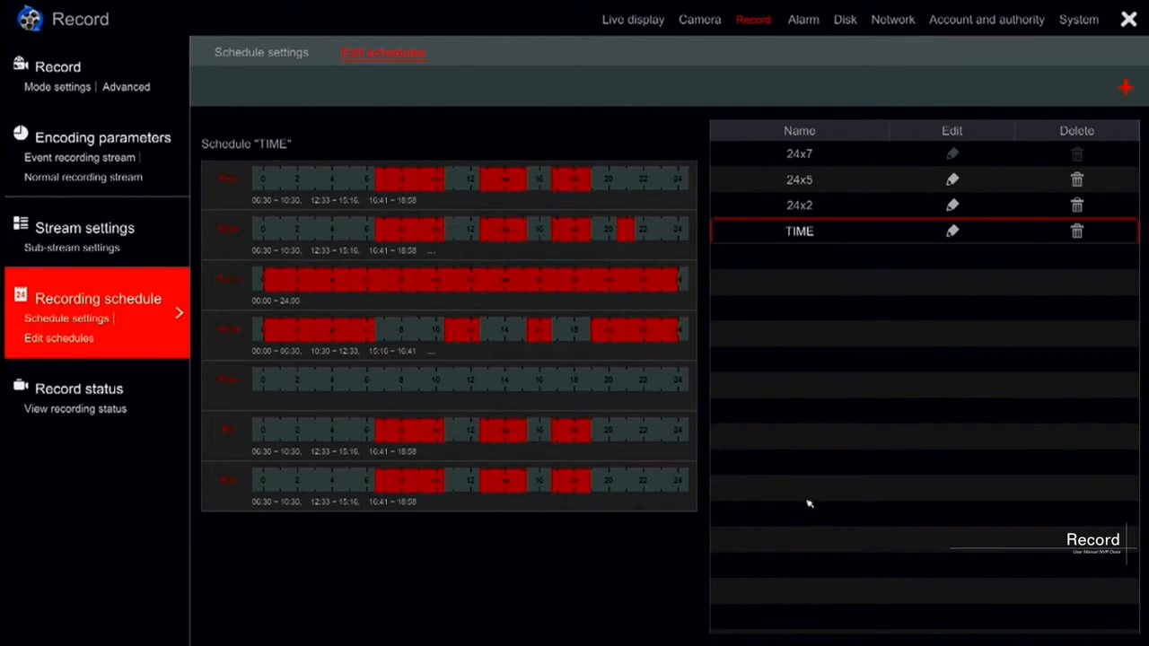
Set IPCamera's sensor recording schedule to TIME in the schedule settings and apply the change
click(106, 319)
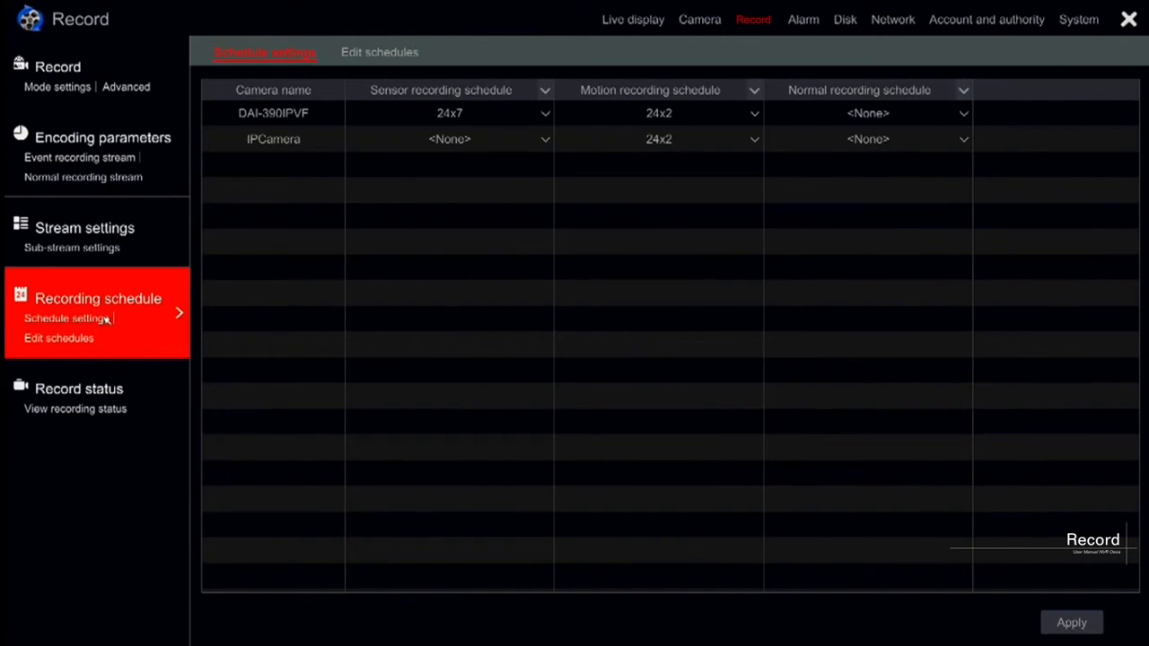
click(539, 141)
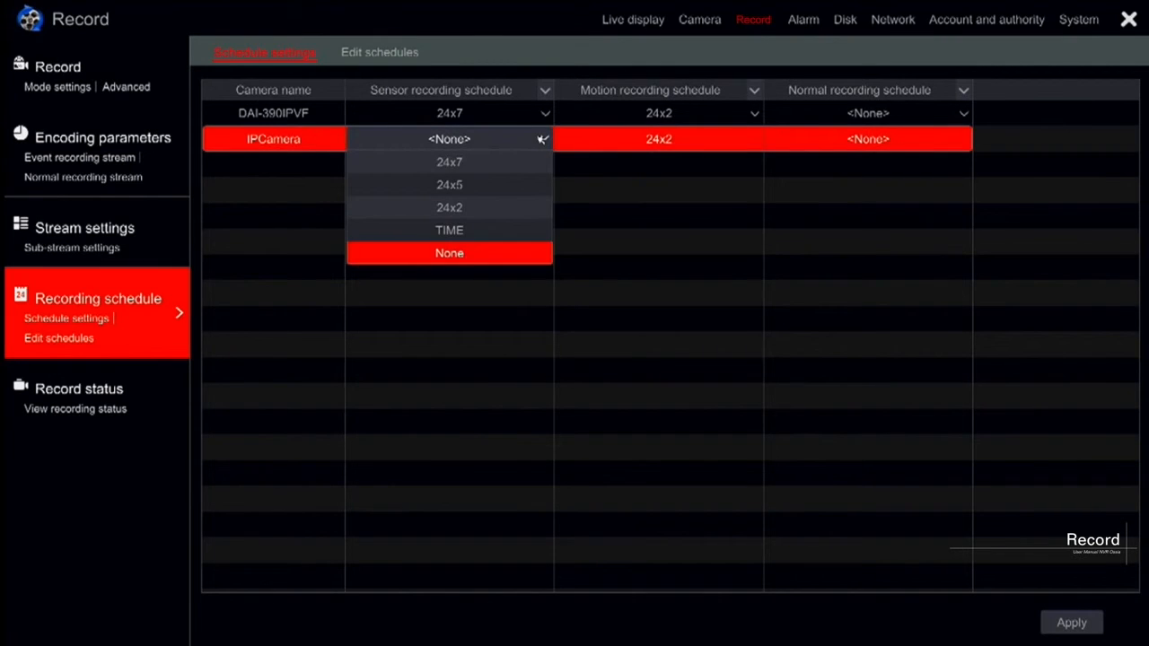
click(483, 230)
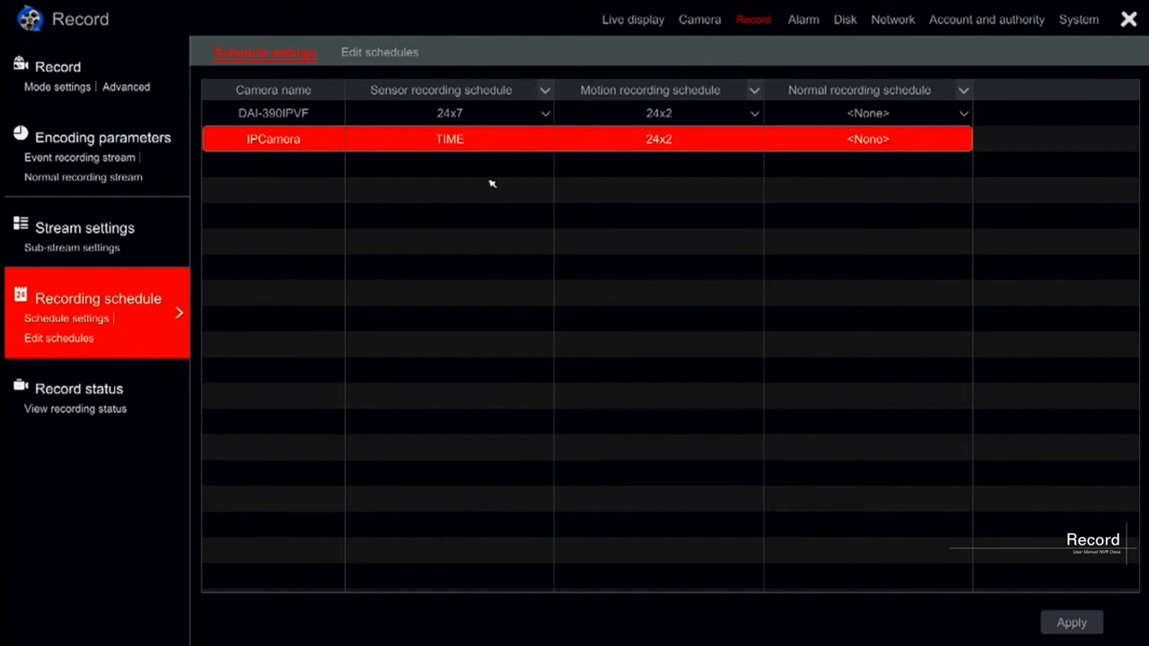
click(1070, 626)
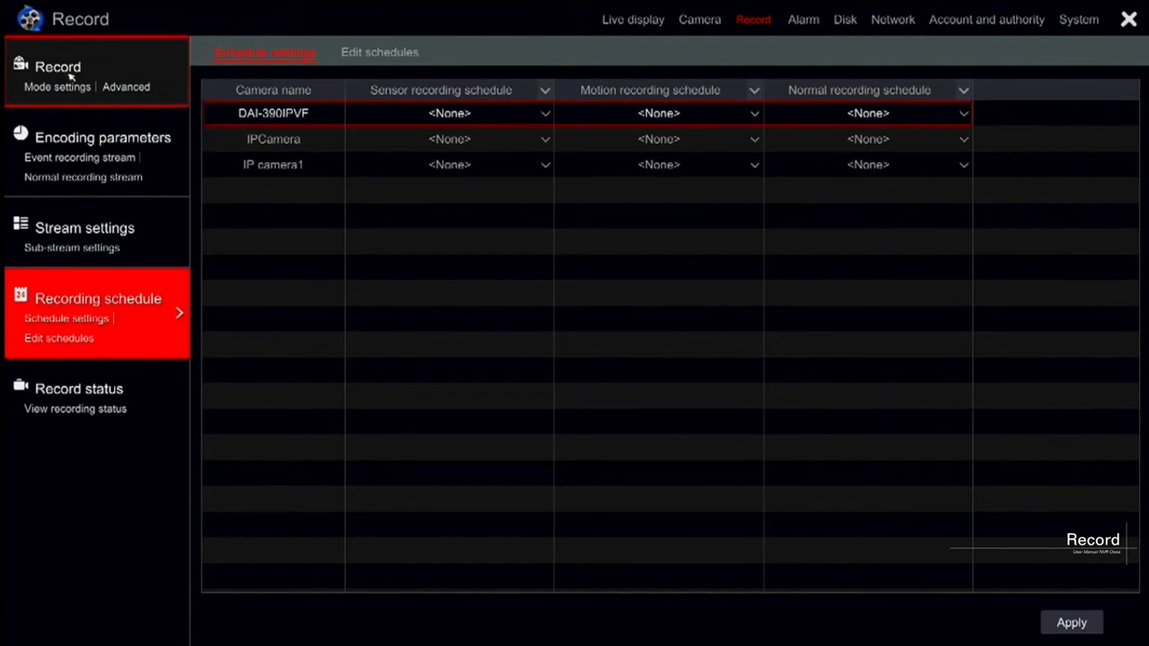
Review the pre-record time options for DAI-390IPVF in the advanced record settings and apply the camera recording parameters
click(126, 87)
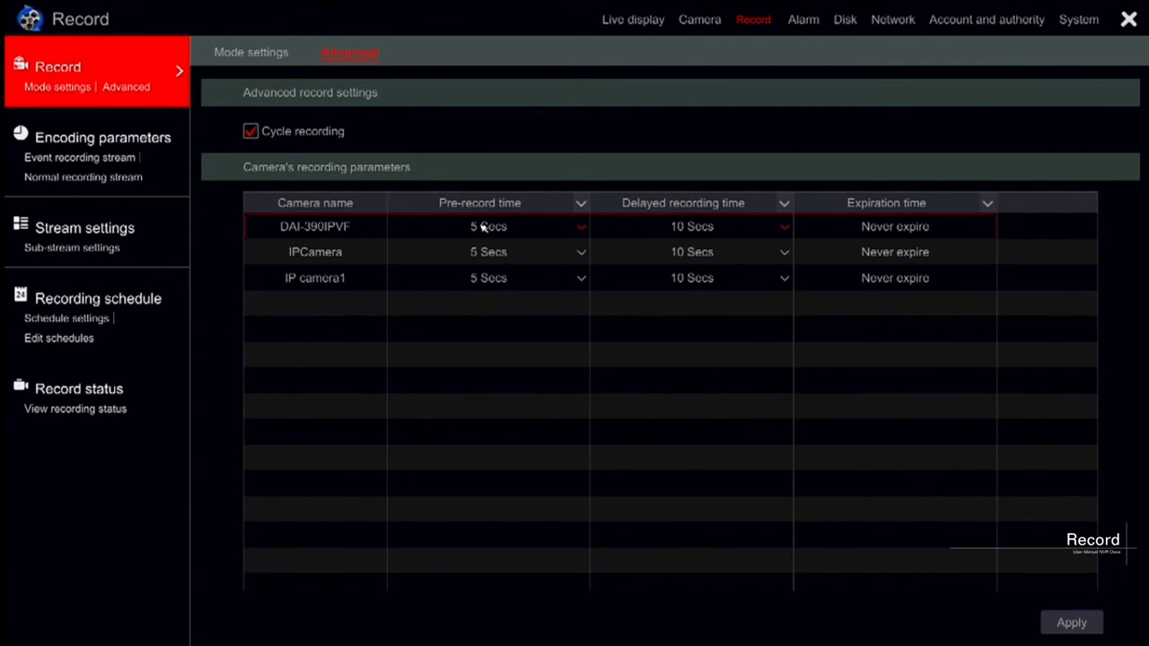
click(482, 228)
click(510, 290)
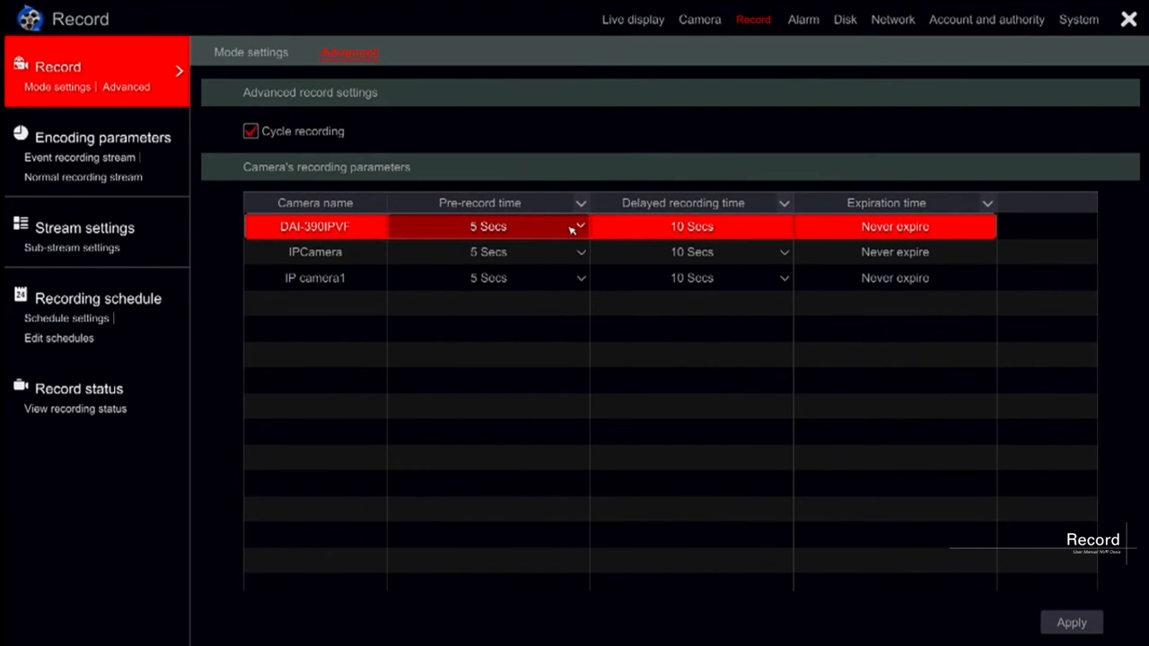
click(571, 230)
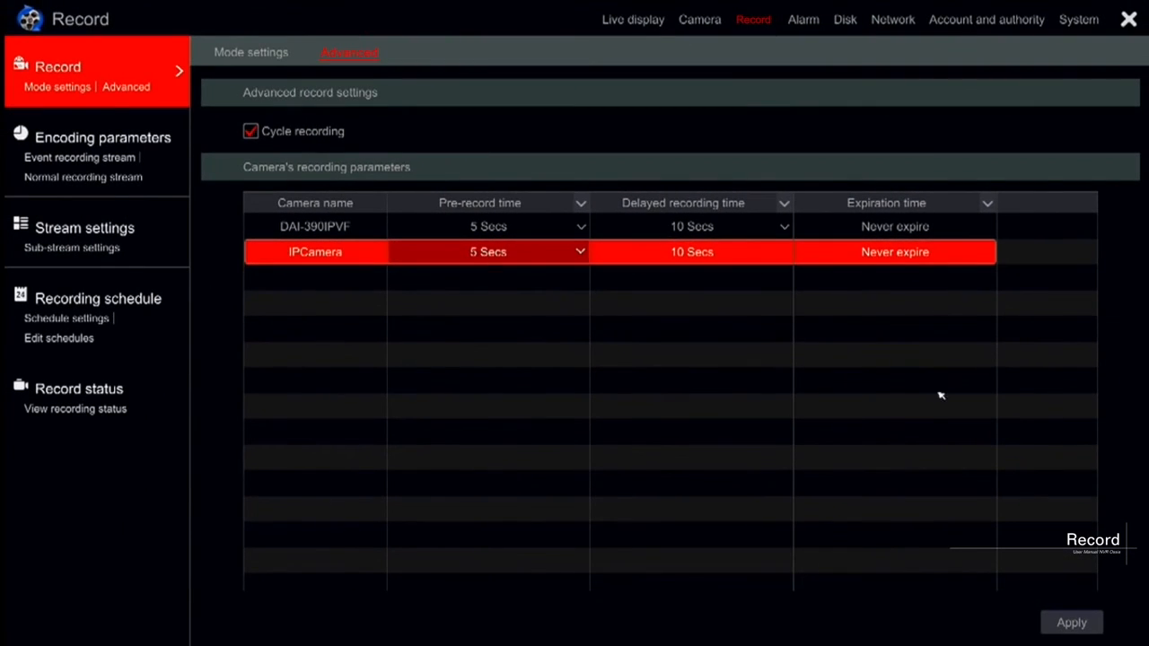
click(1070, 631)
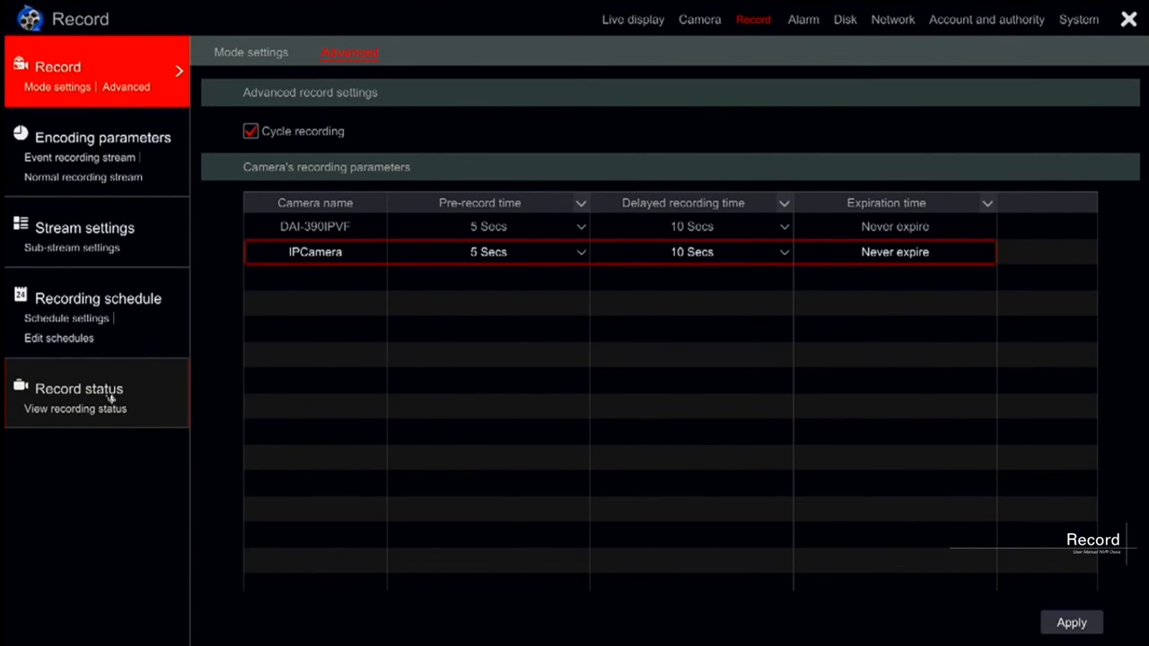
Open the record status overview to check the cameras' recording status and stream details
click(79, 400)
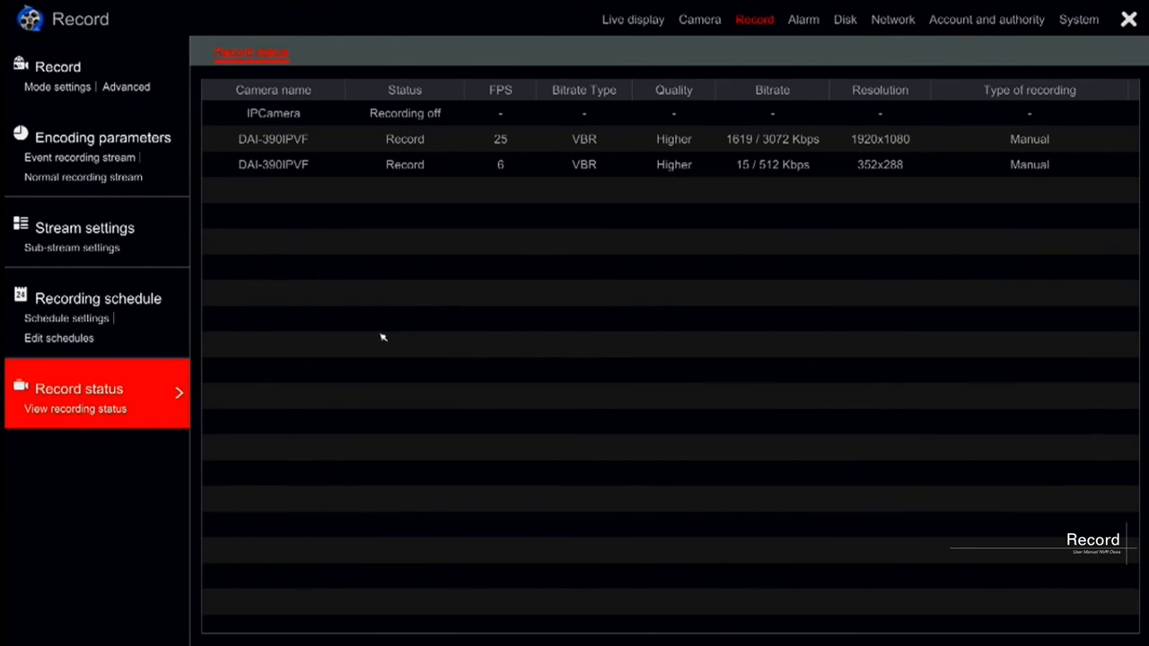